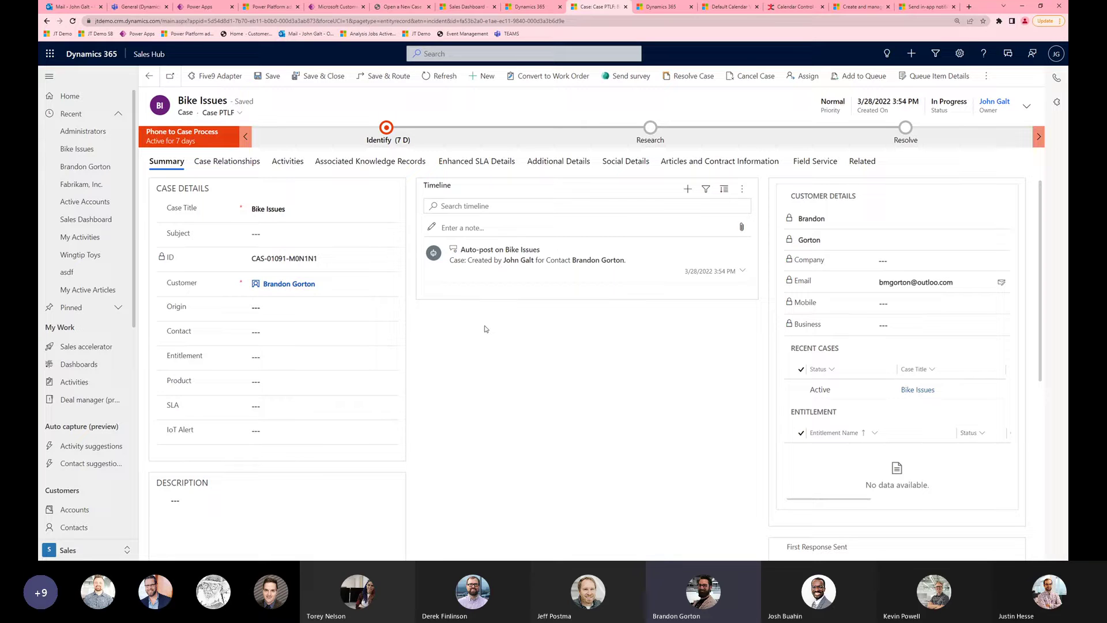
left_click(152, 55)
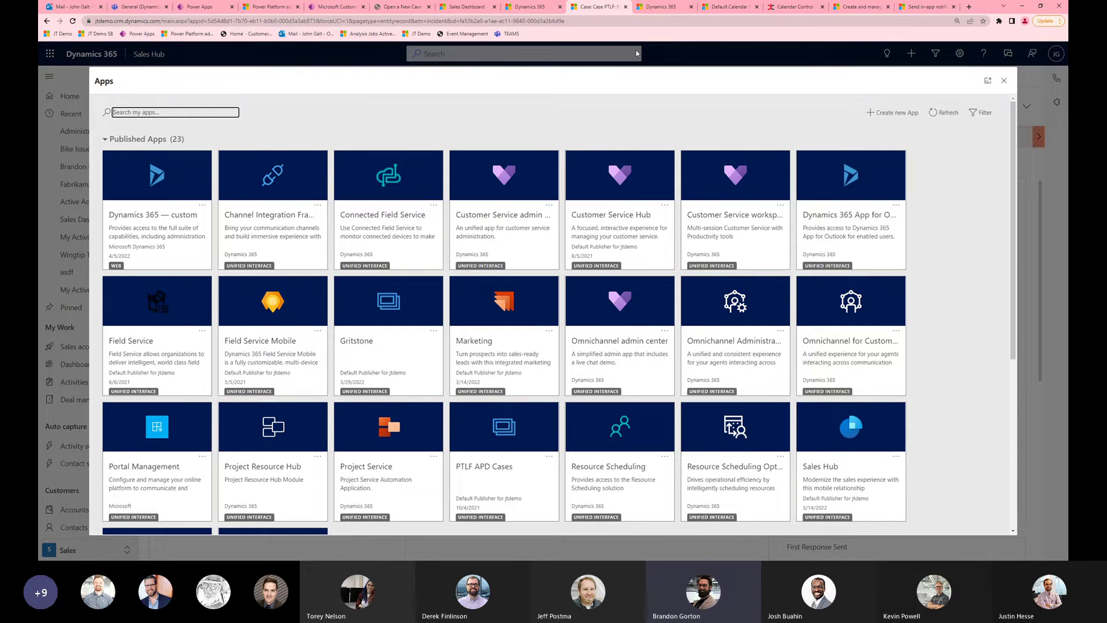
left_click(1003, 84)
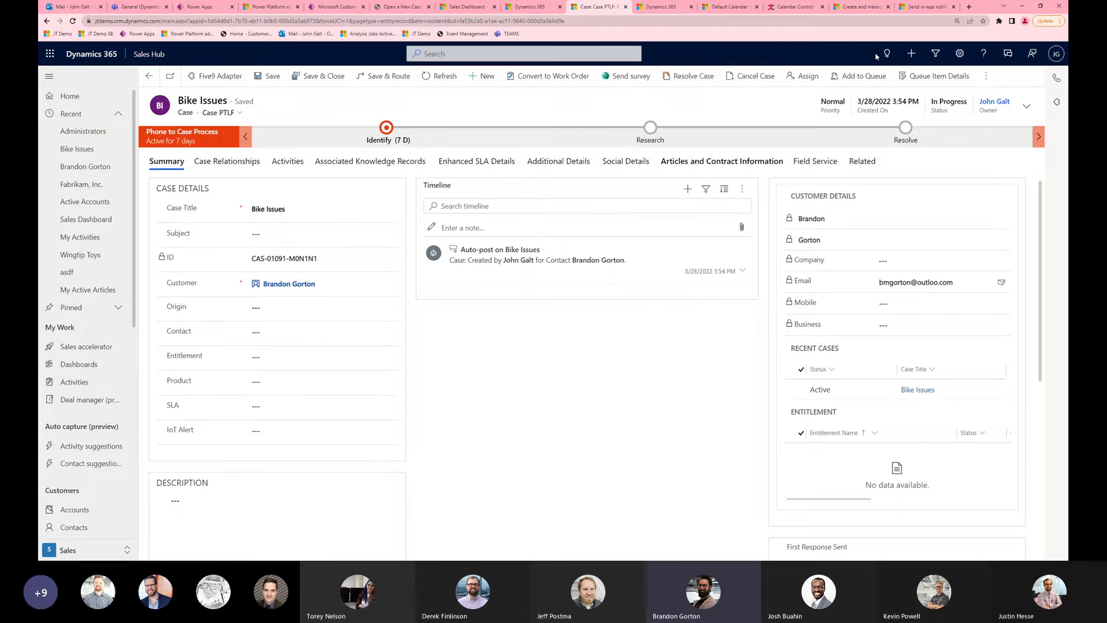
Step: Show the Teams chats linked to the Bike Issues case, and view the Bike Issues conversation in Microsoft Teams
left_click(1005, 56)
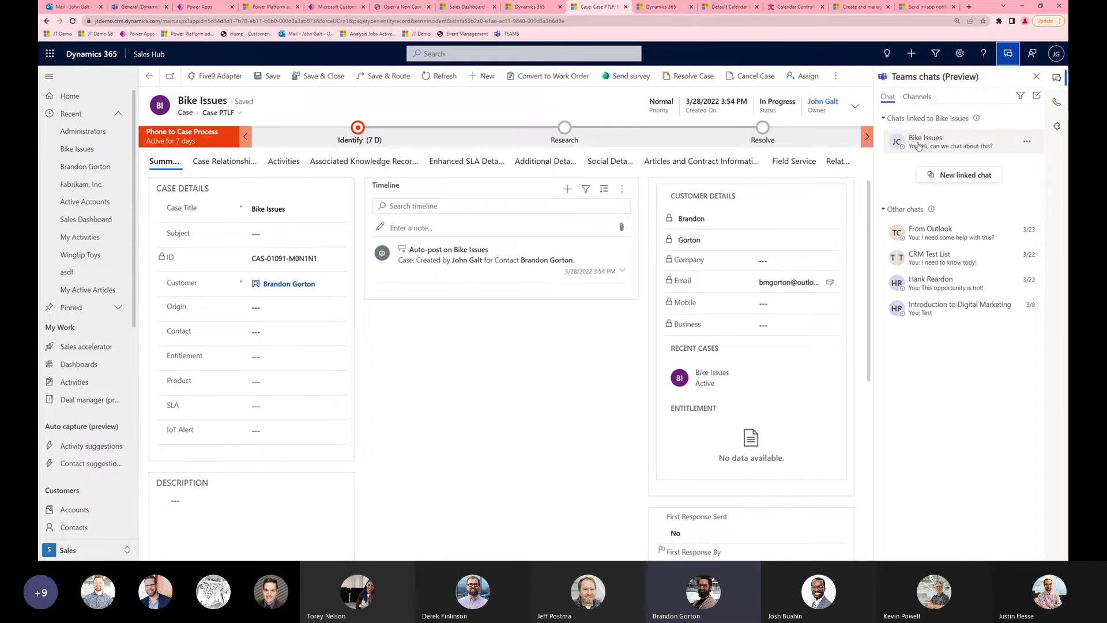
left_click(149, 5)
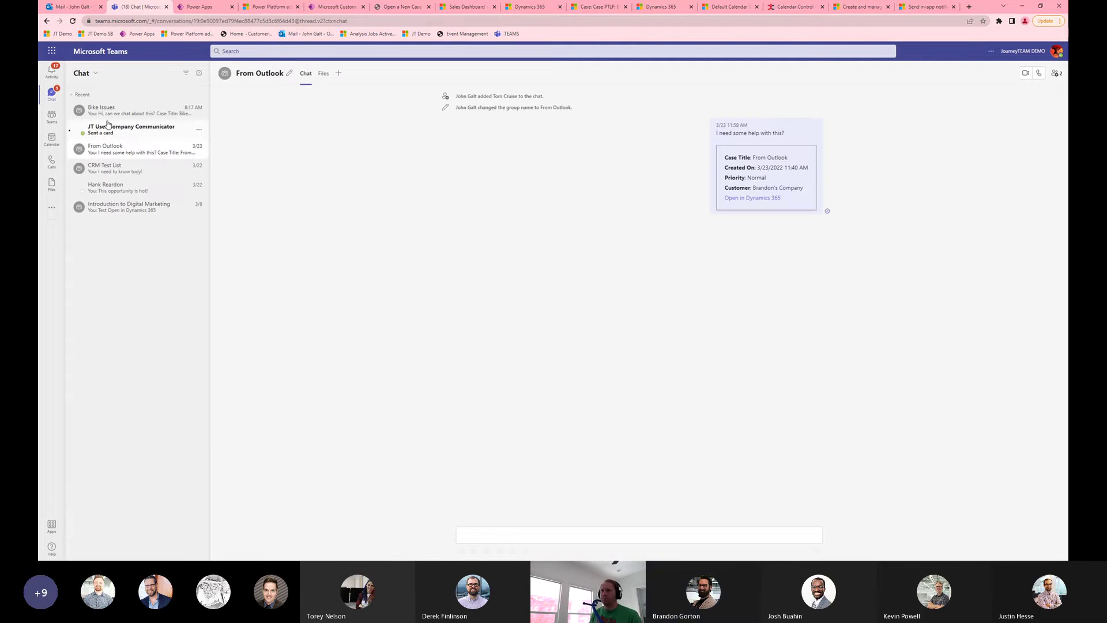
left_click(121, 108)
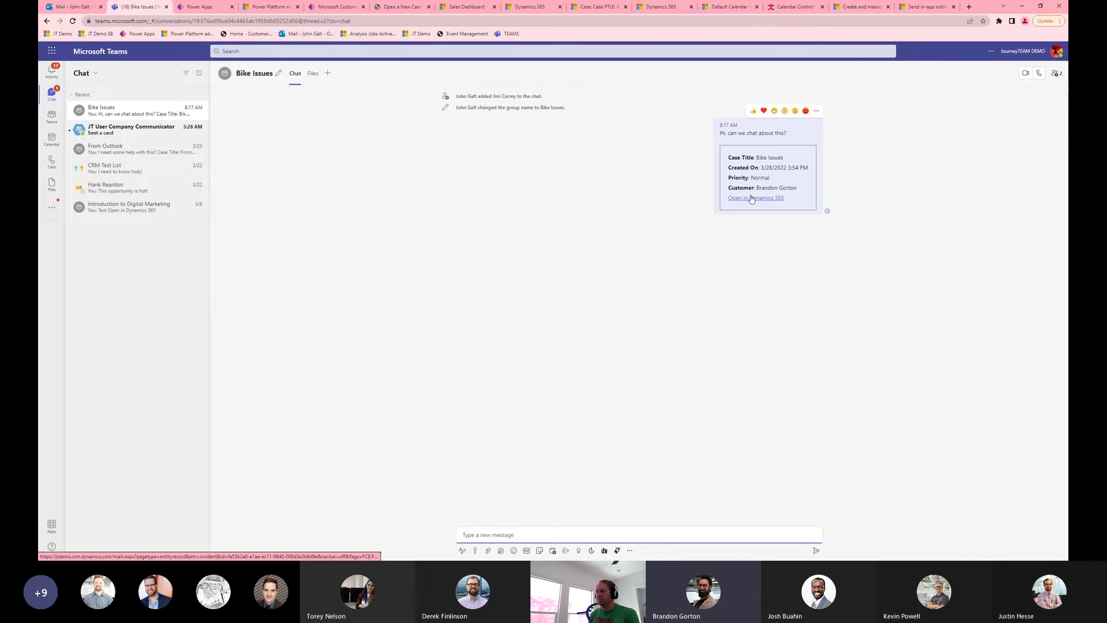
left_click(917, 138)
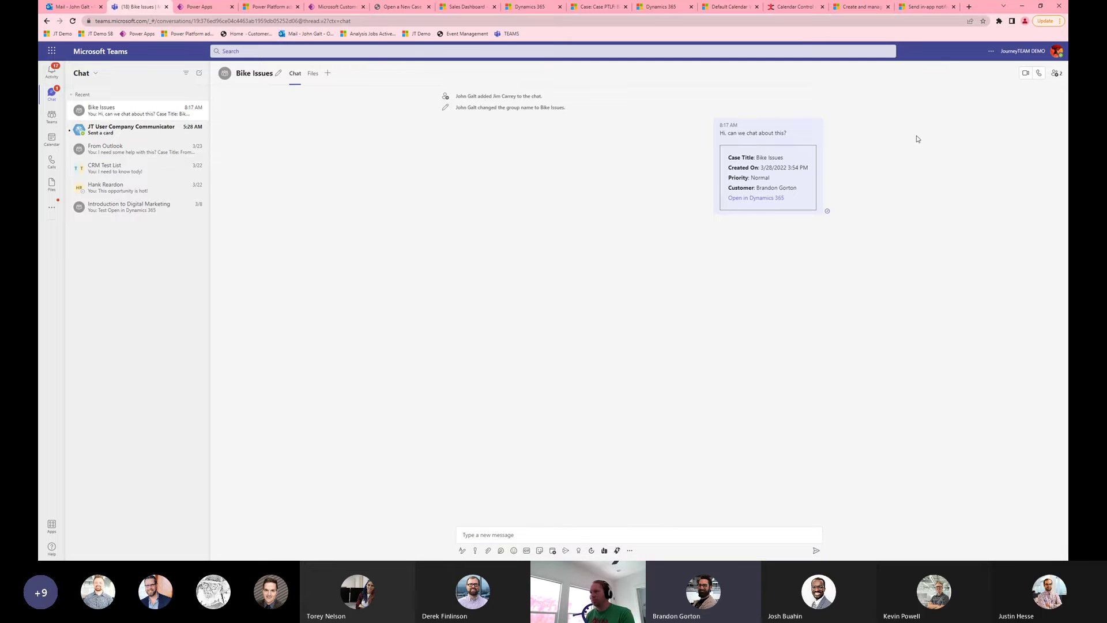
double_click(985, 8)
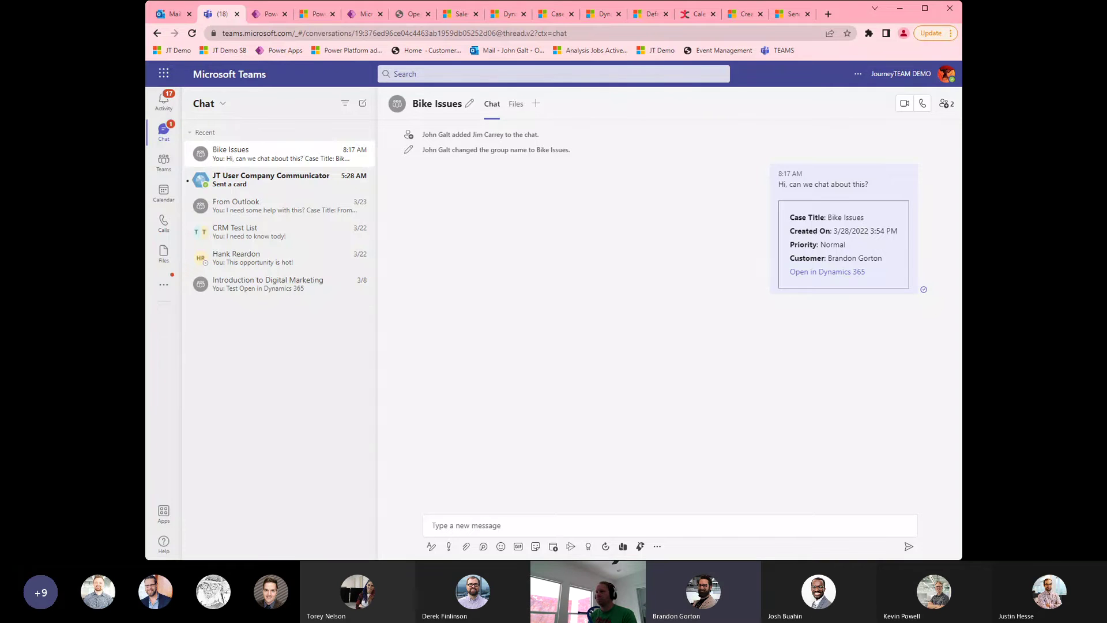
key("super+Up")
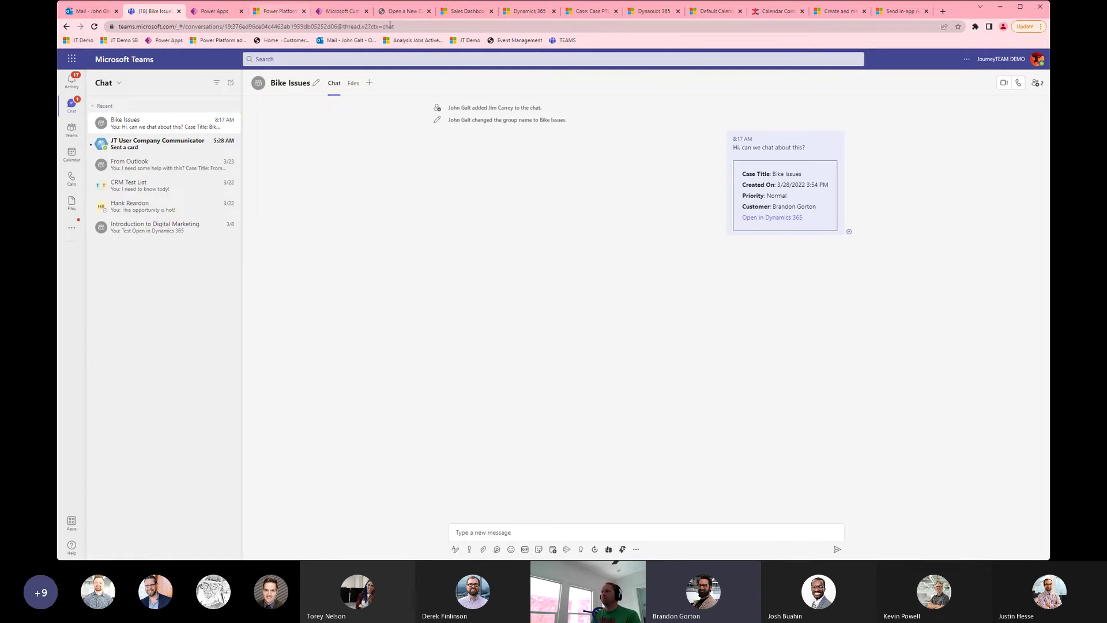
Step: Return to the case in Dynamics 365 and send "What do you think about this?" in its linked Bike Issues chat
left_click(574, 11)
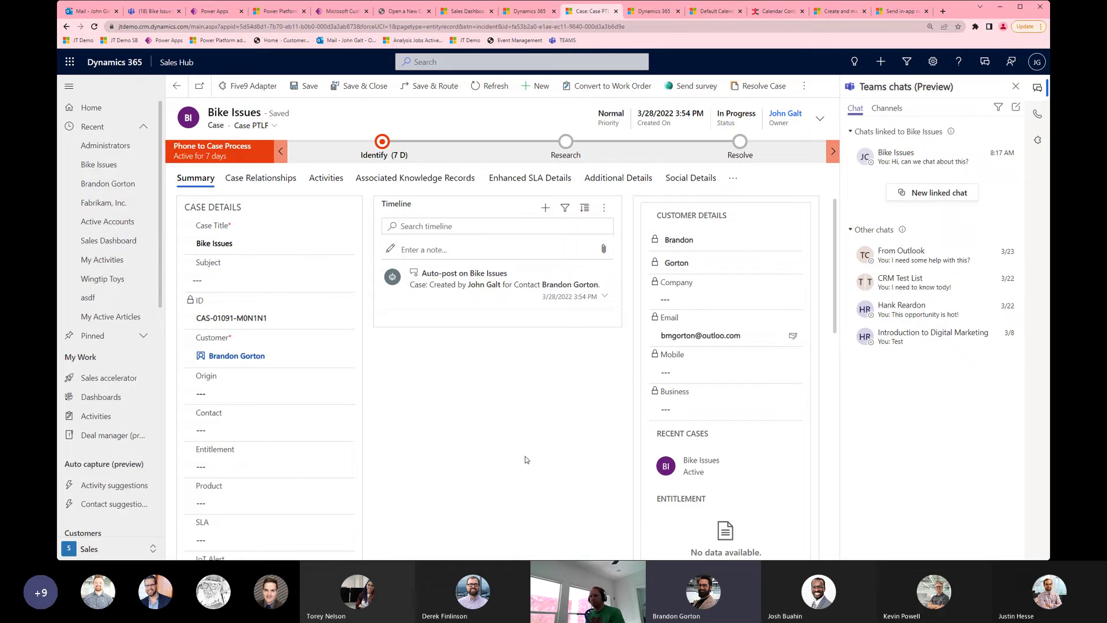
left_click(920, 161)
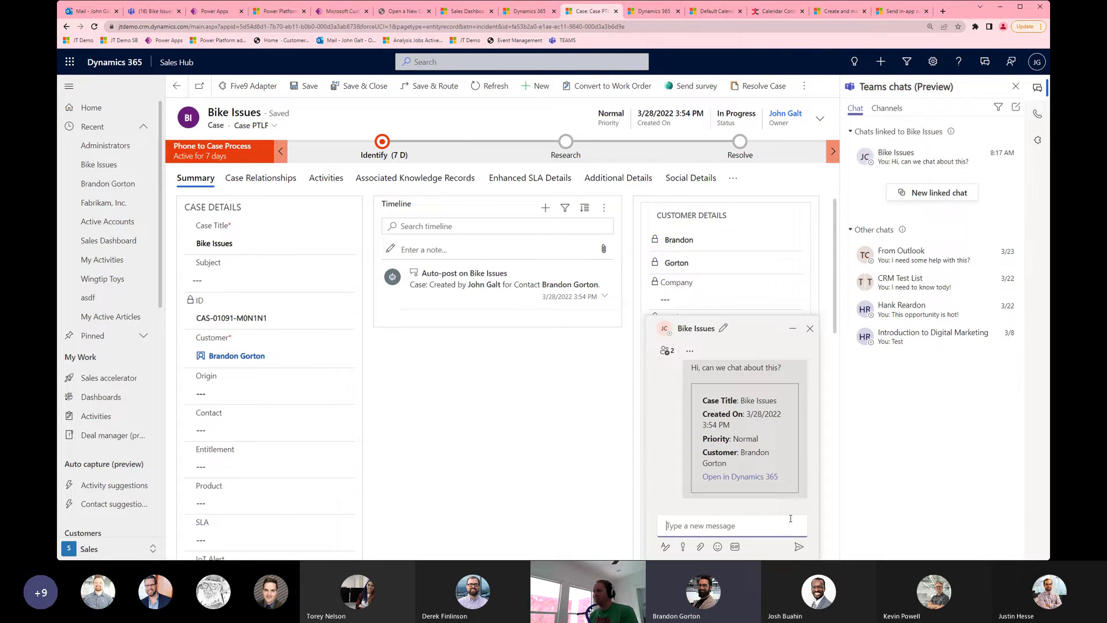
type("What do you")
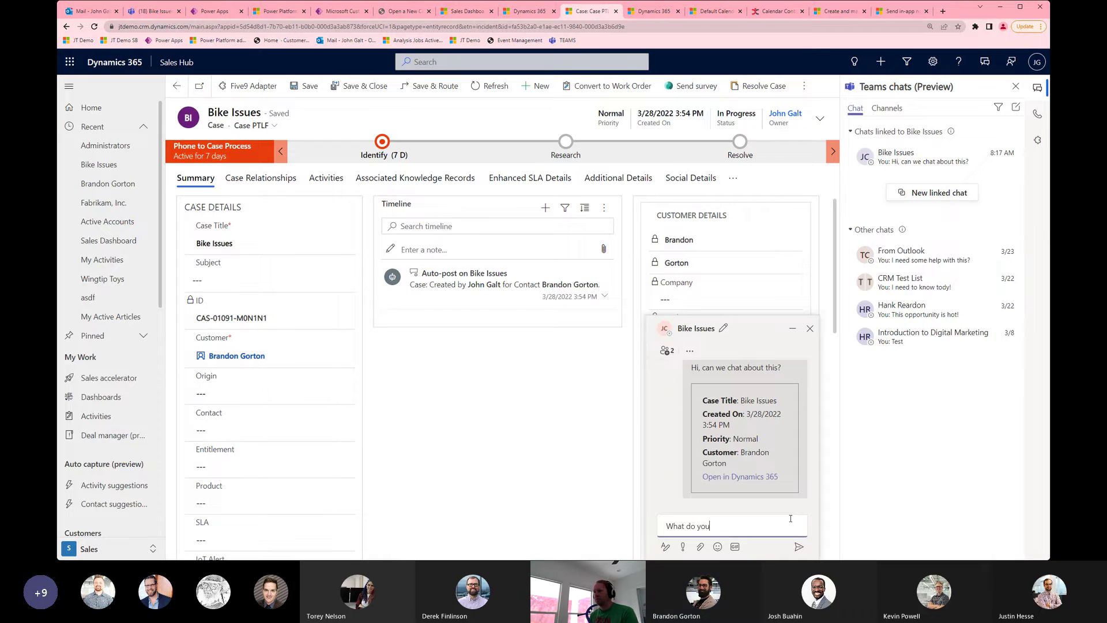
type(" think about this?")
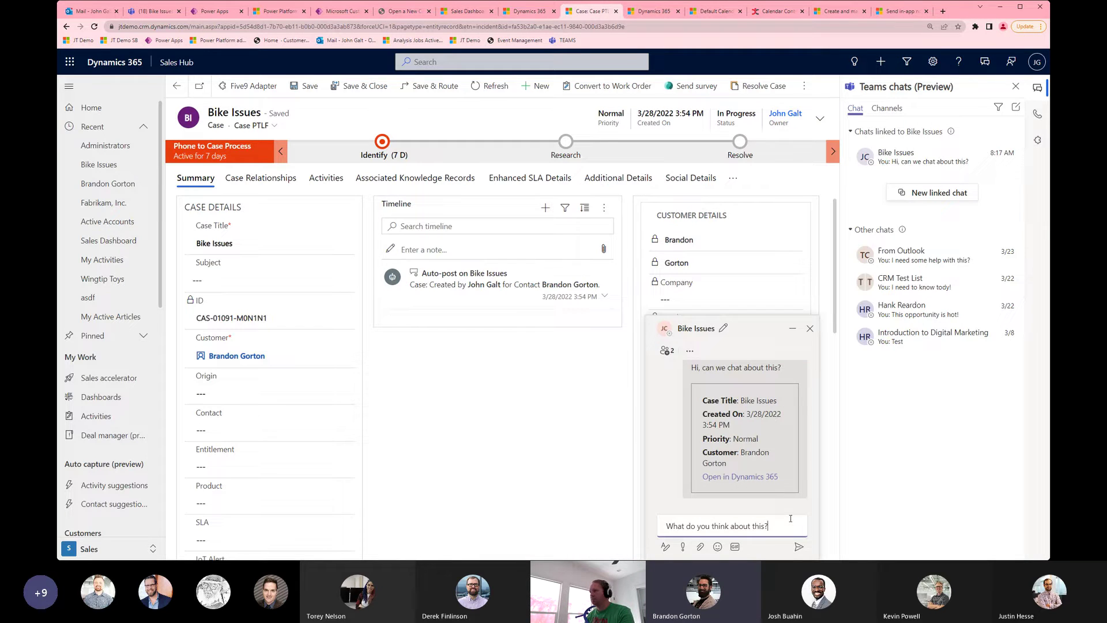
key("Return")
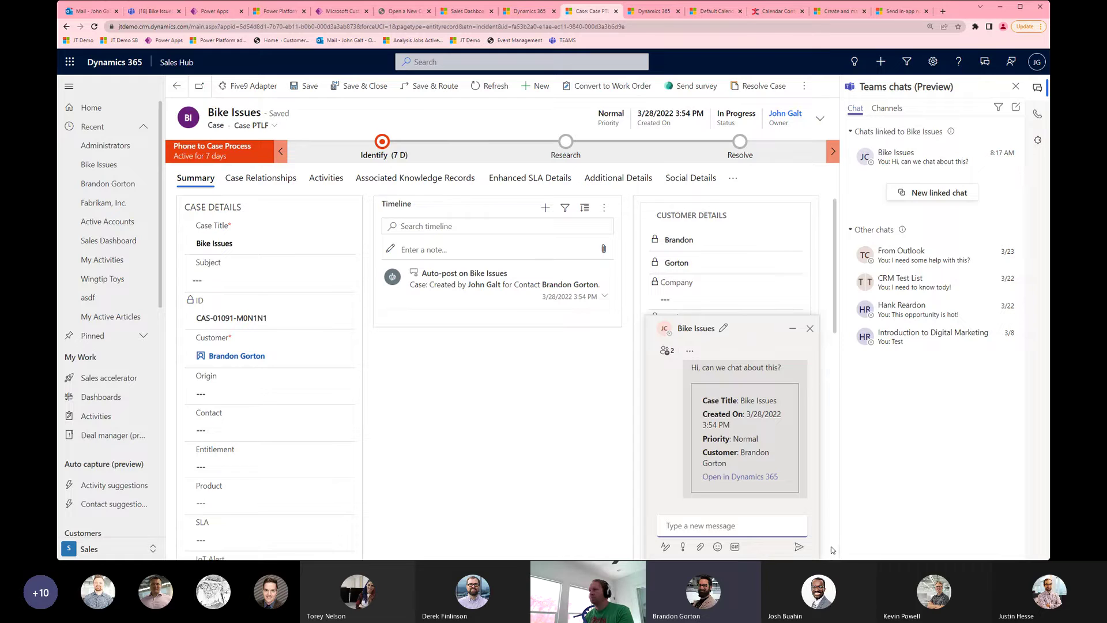
Step: Check the sent message in the Bike Issues conversation in Microsoft Teams and return to the case in Dynamics 365
left_click(163, 11)
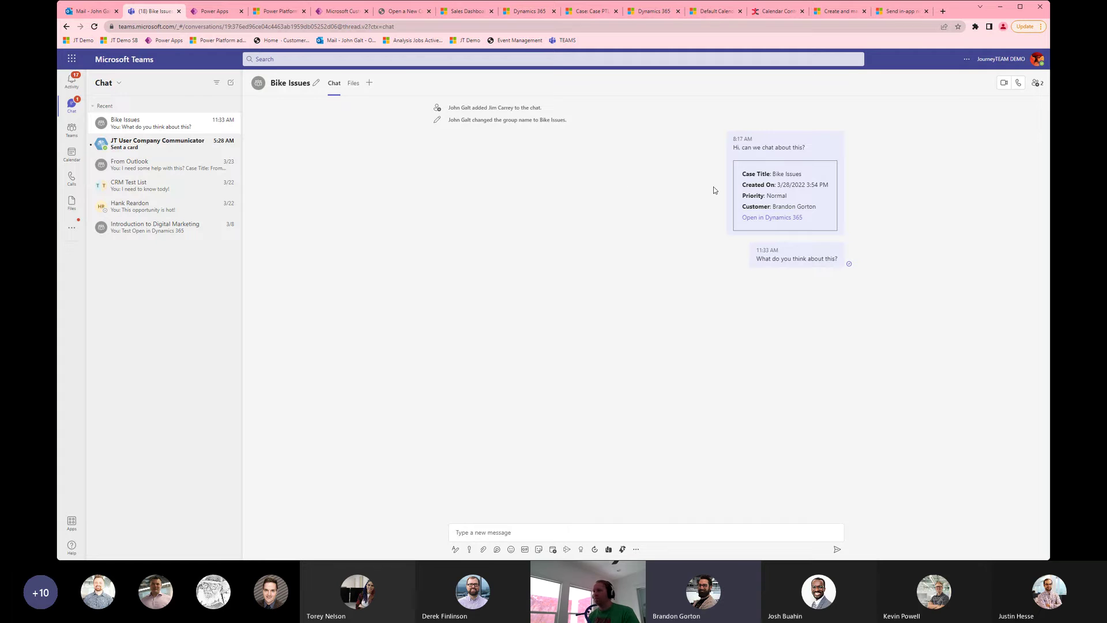
left_click(588, 11)
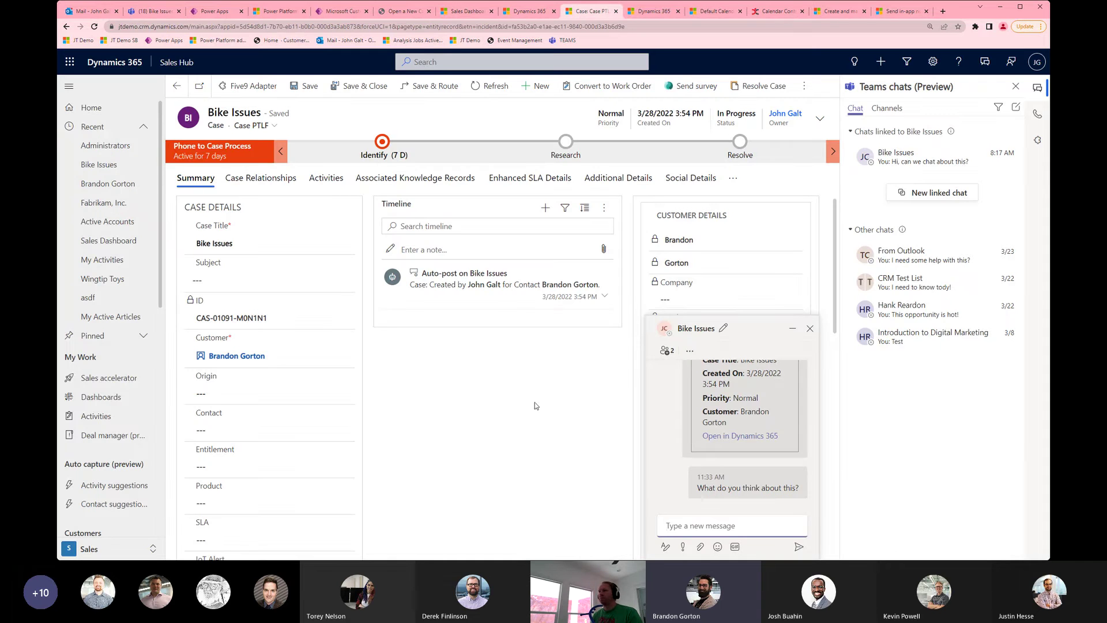
mouse_move(729, 485)
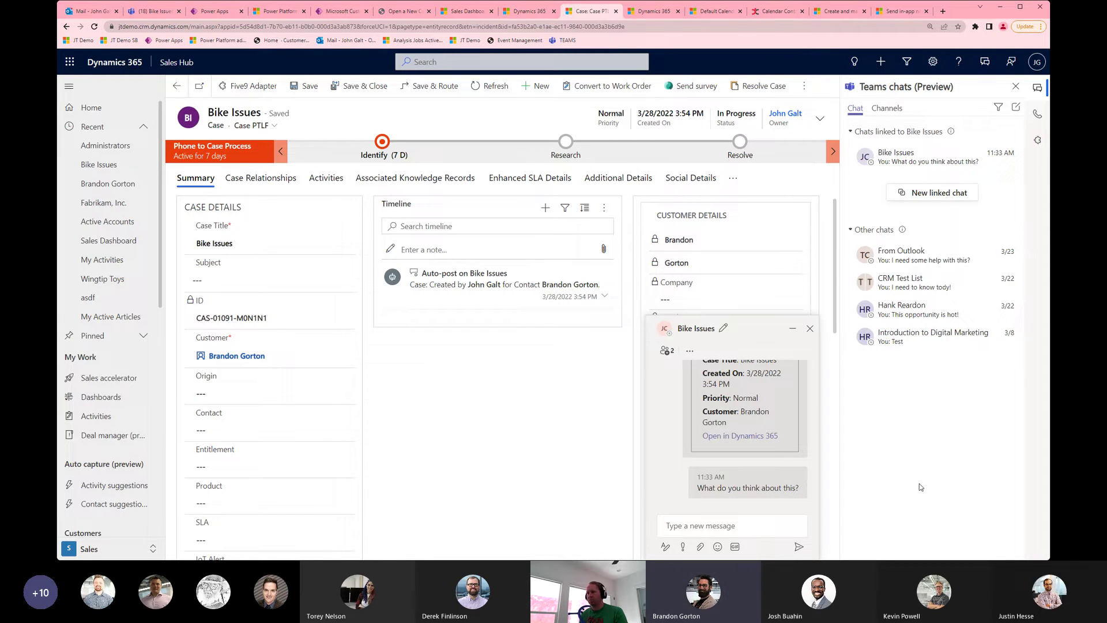
mouse_move(902, 231)
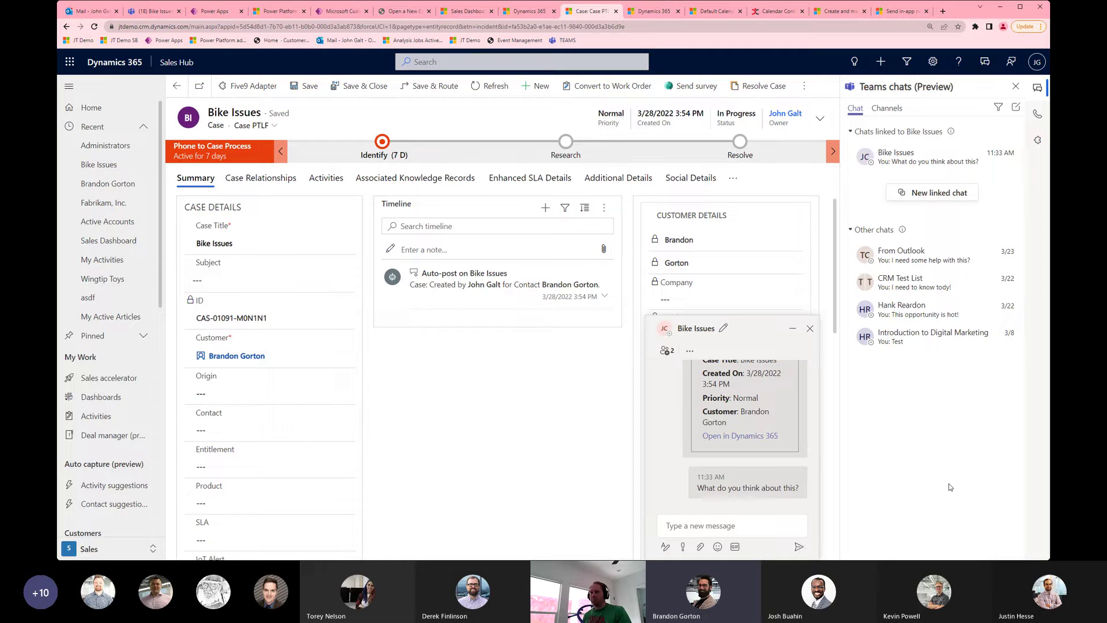
Step: View the channel linking option for the case, and close the Bike Issues chat along with the Teams chats
left_click(887, 108)
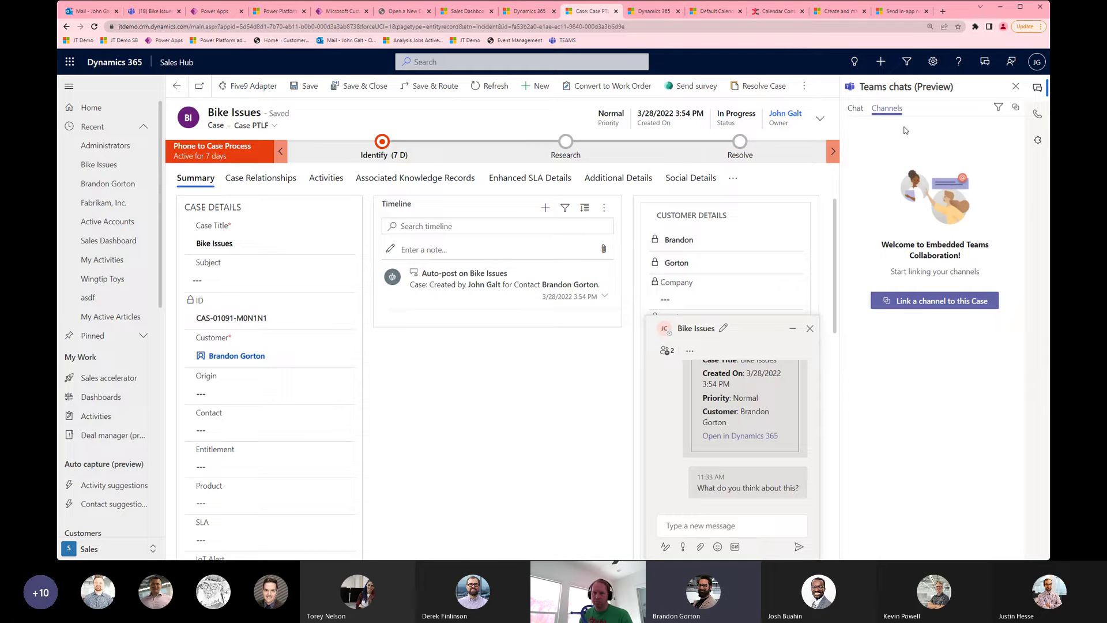
left_click(856, 110)
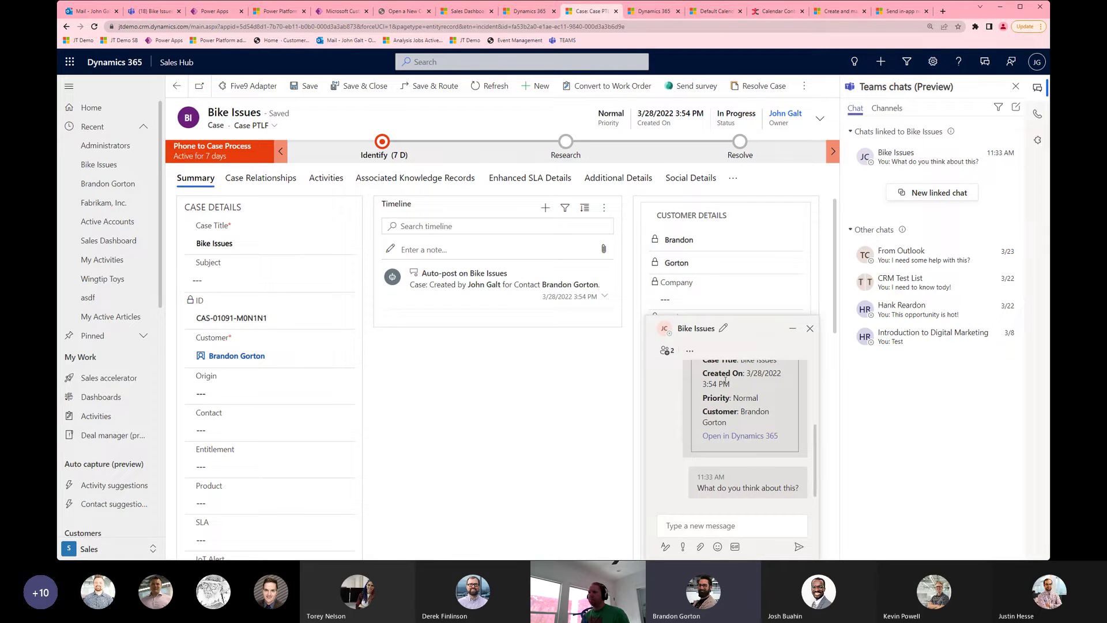
left_click(810, 329)
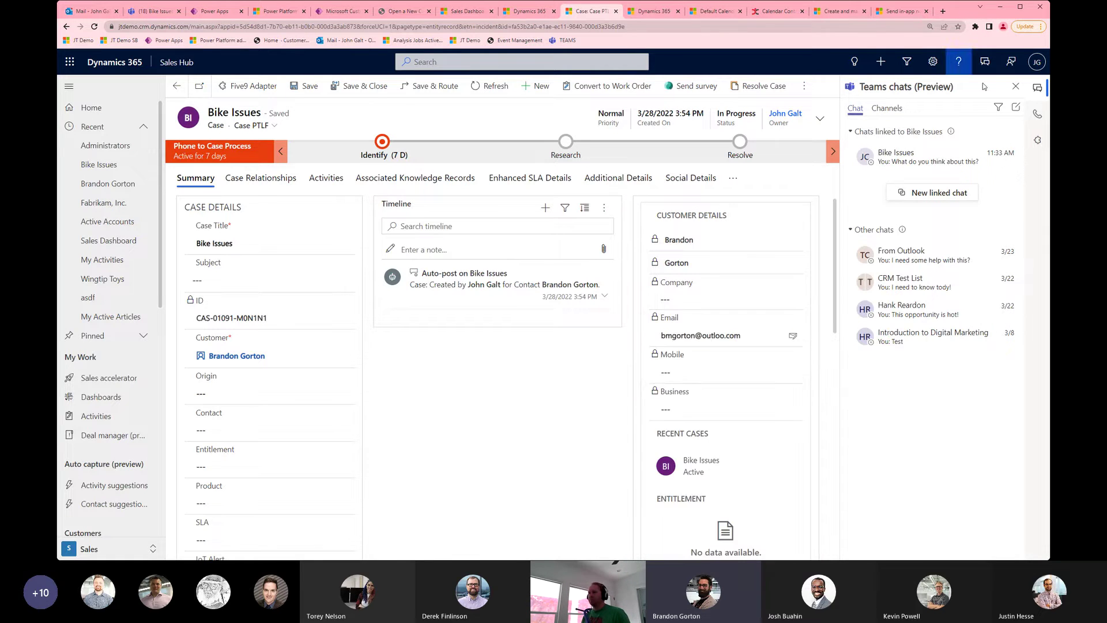
left_click(1016, 86)
Step: Open the case's customer contact record and show the Teams chats for that contact
left_click(238, 356)
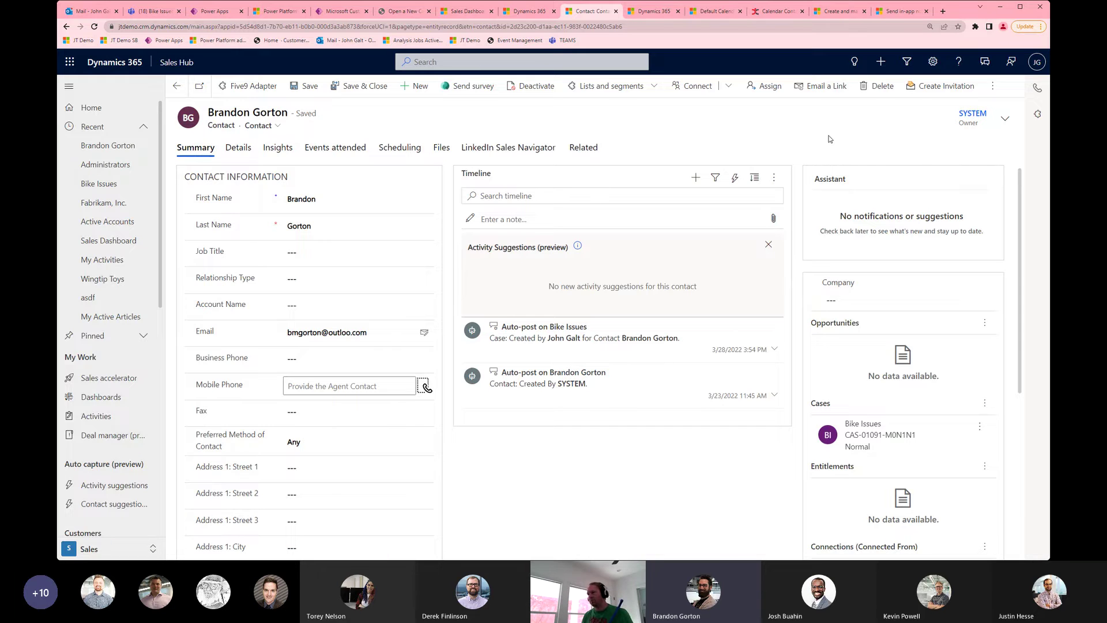
left_click(990, 68)
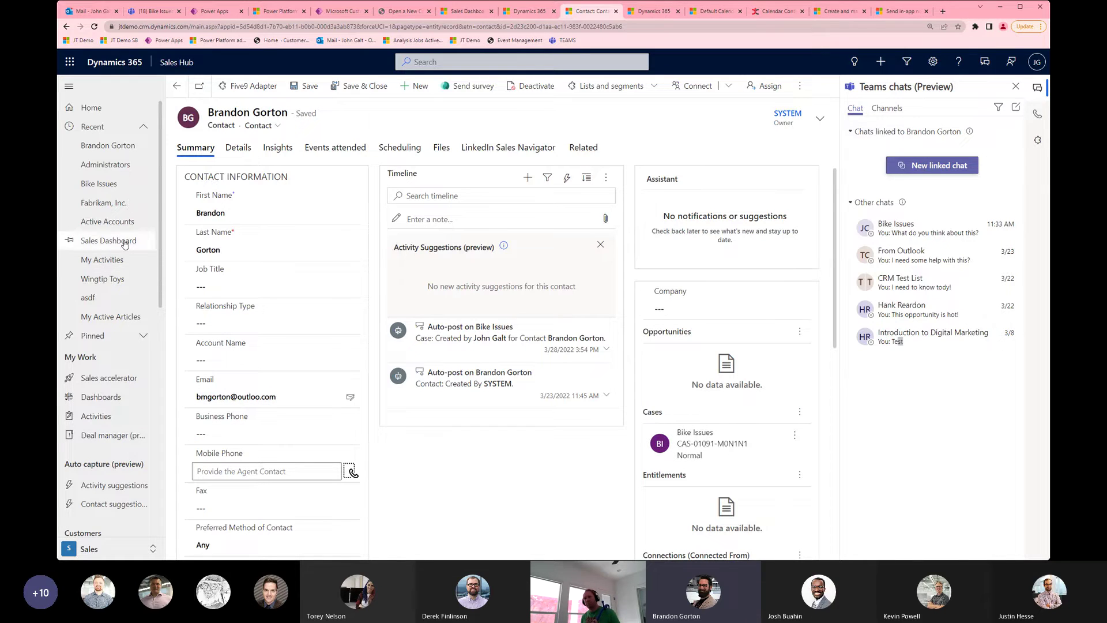
Step: List the open leads and open the lead created on 1/19/2022
scroll(124, 249, "down", 4)
left_click(92, 405)
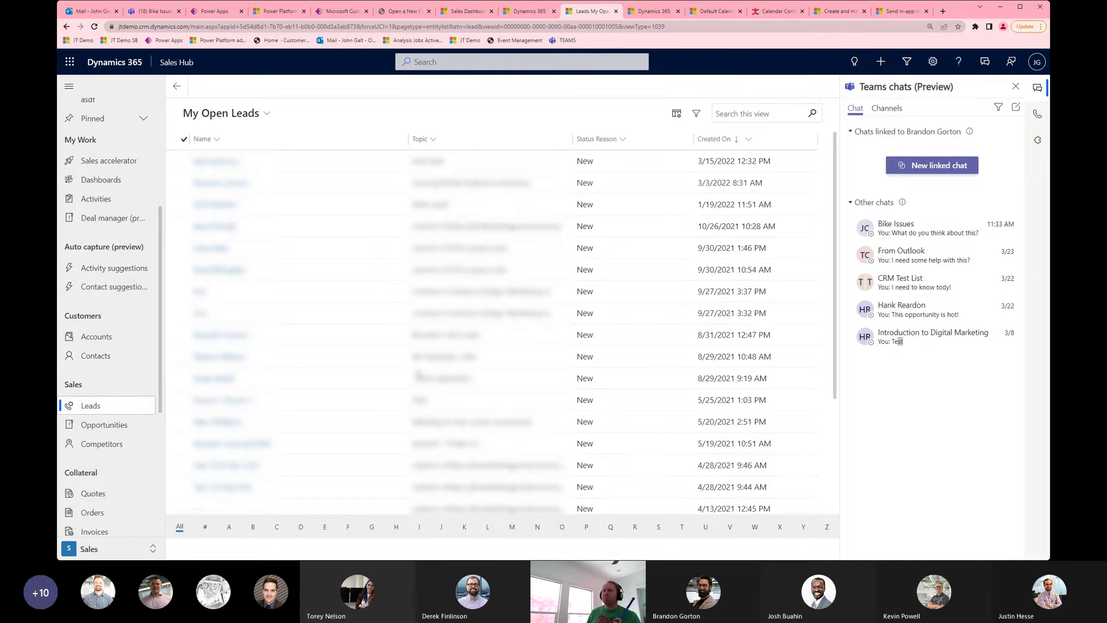
left_click(232, 212)
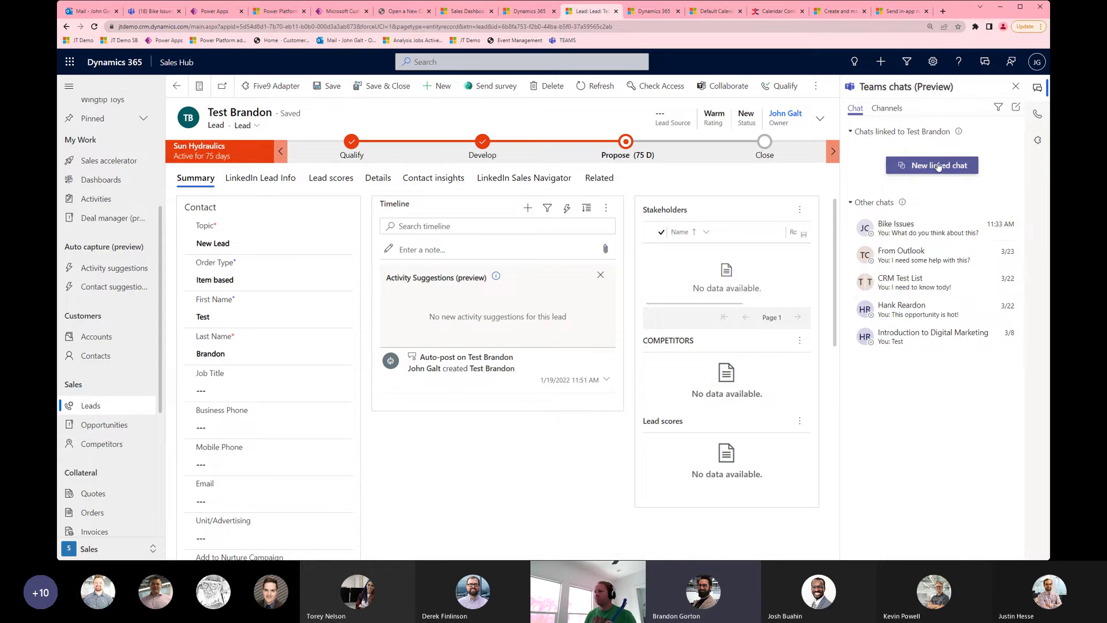
Step: Start a new chat linked to the lead, adding one participant and the introduction message "This is a hot lead!"
left_click(919, 166)
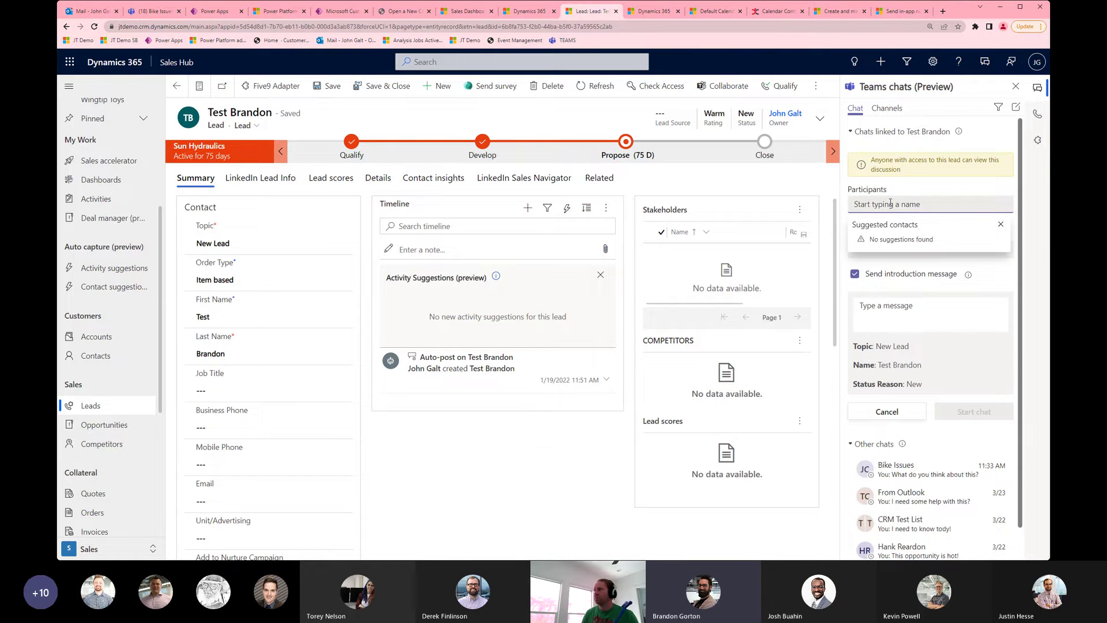
type("tom")
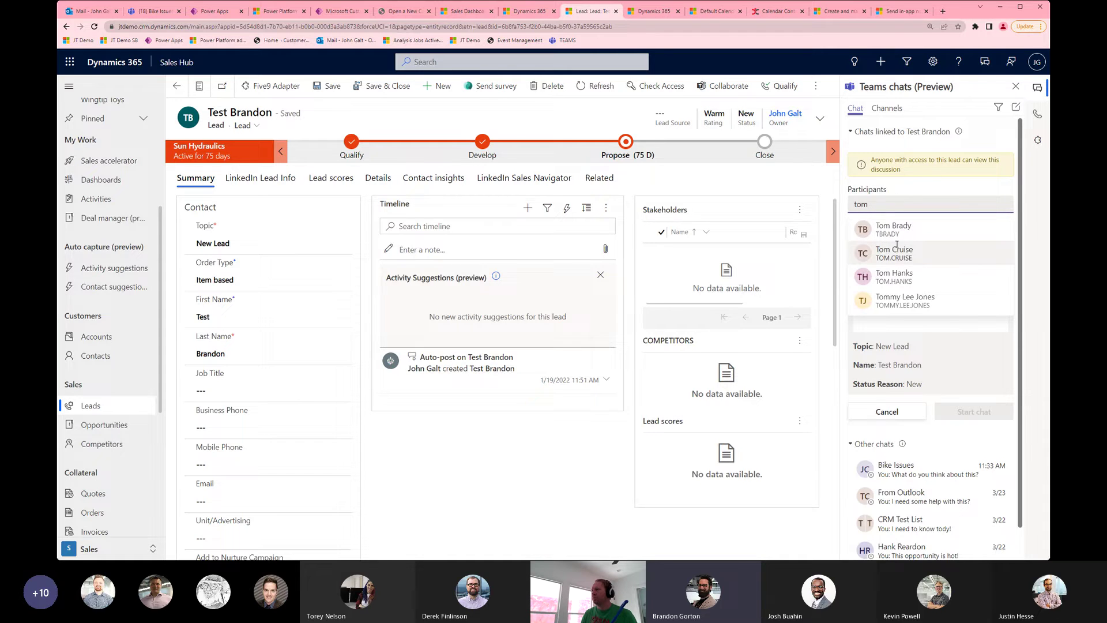
left_click(905, 299)
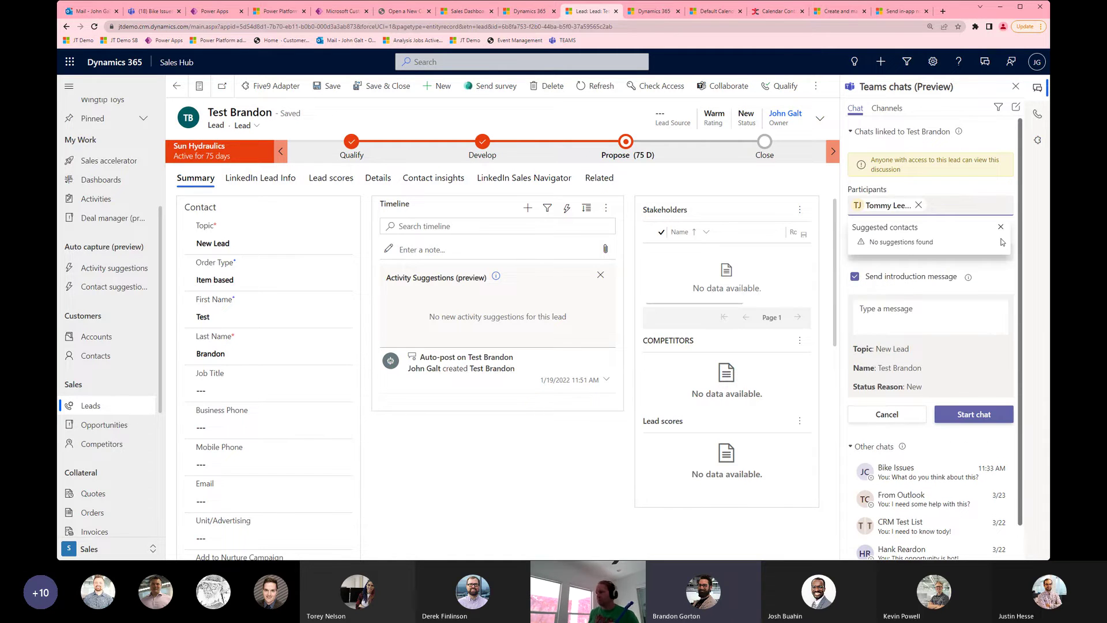
left_click(1001, 227)
left_click(906, 318)
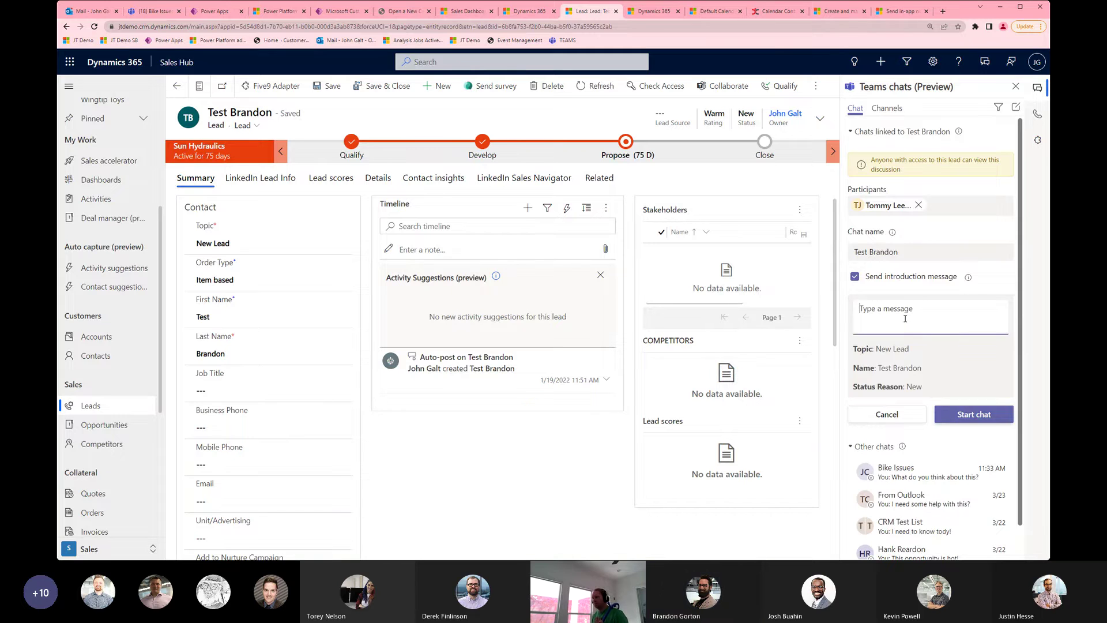
type("This is a hot lead!")
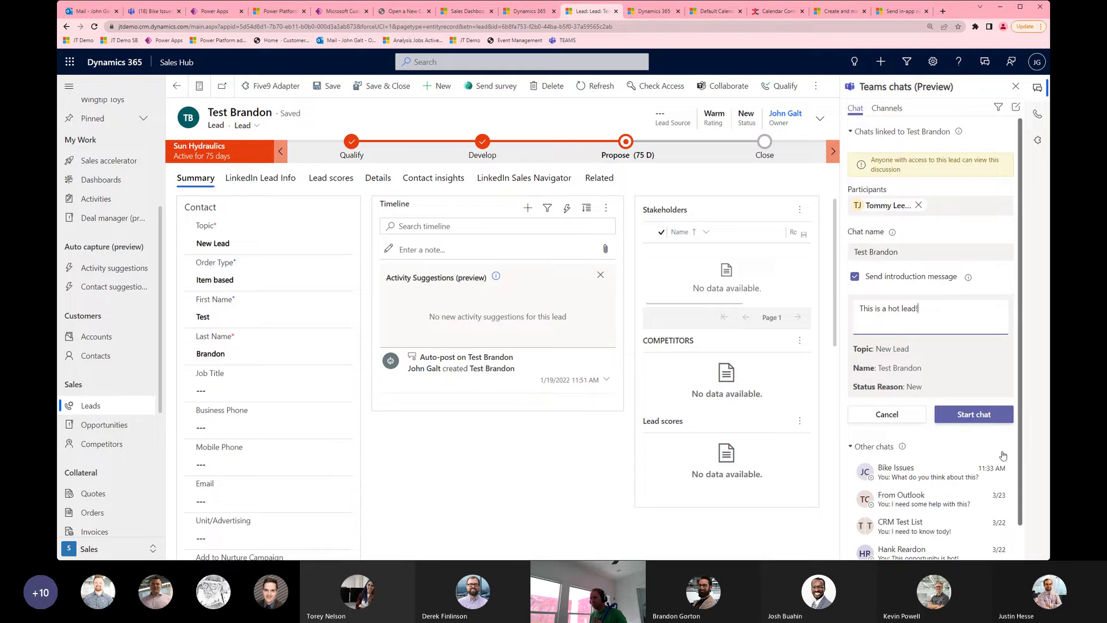
left_click(987, 414)
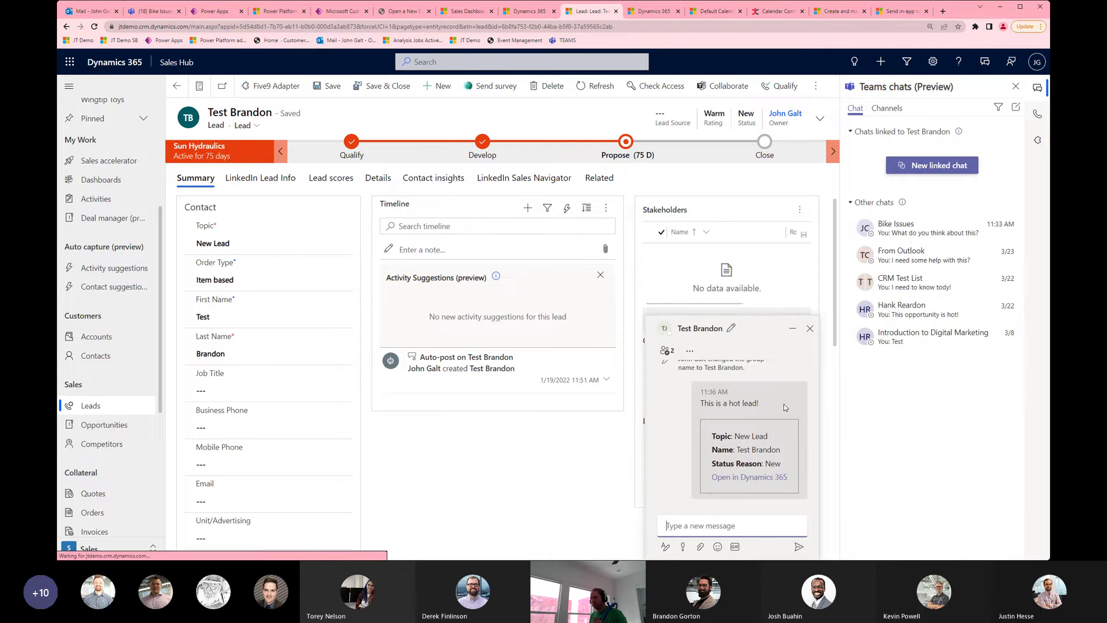
left_click_drag(738, 449, 729, 450)
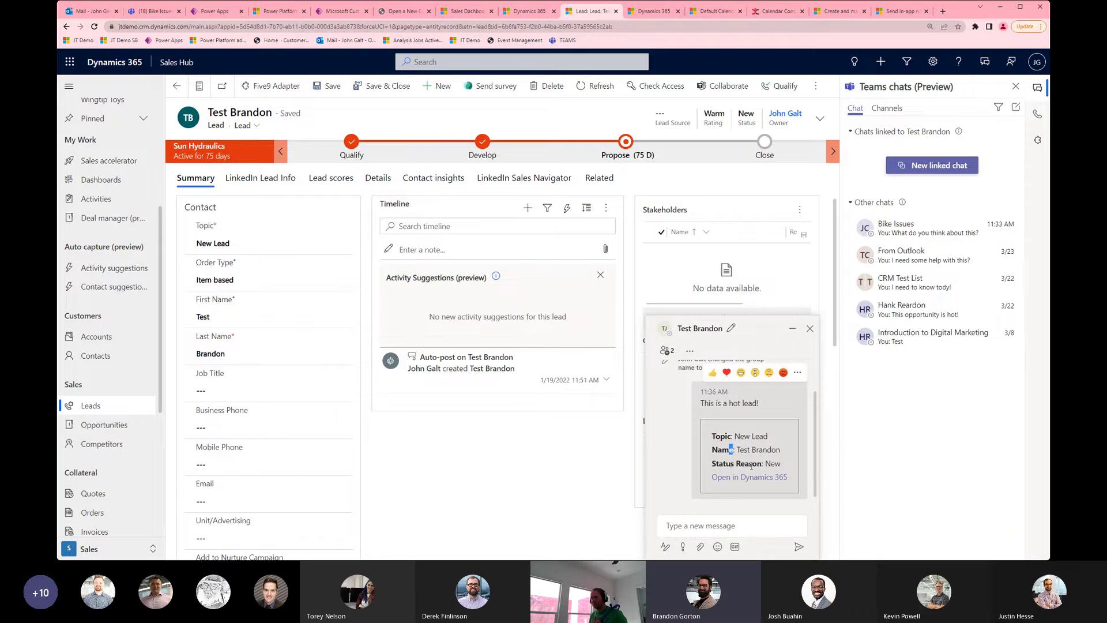
left_click(748, 464)
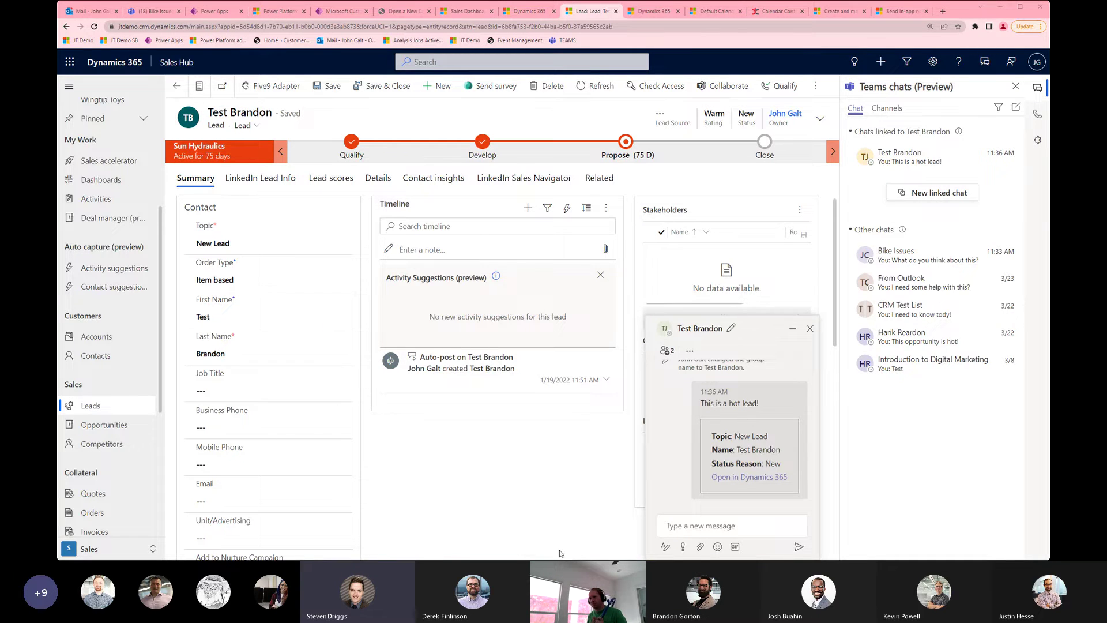
Step: Show the Chat and collaborate settings in the App Settings area, with the lead's chat window minimized
left_click(151, 548)
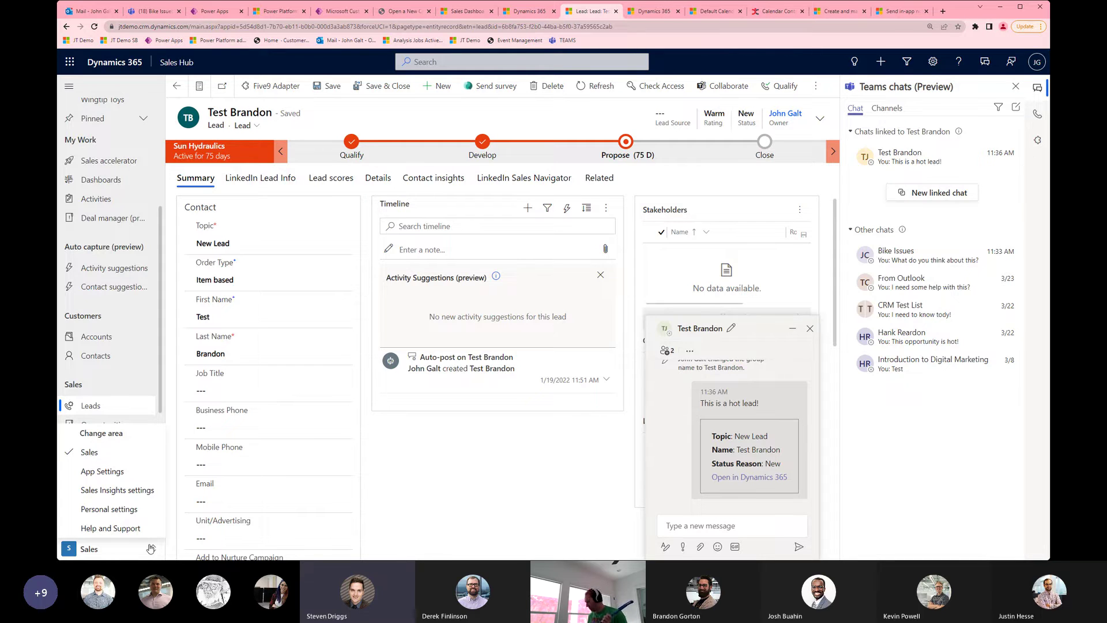
left_click(124, 471)
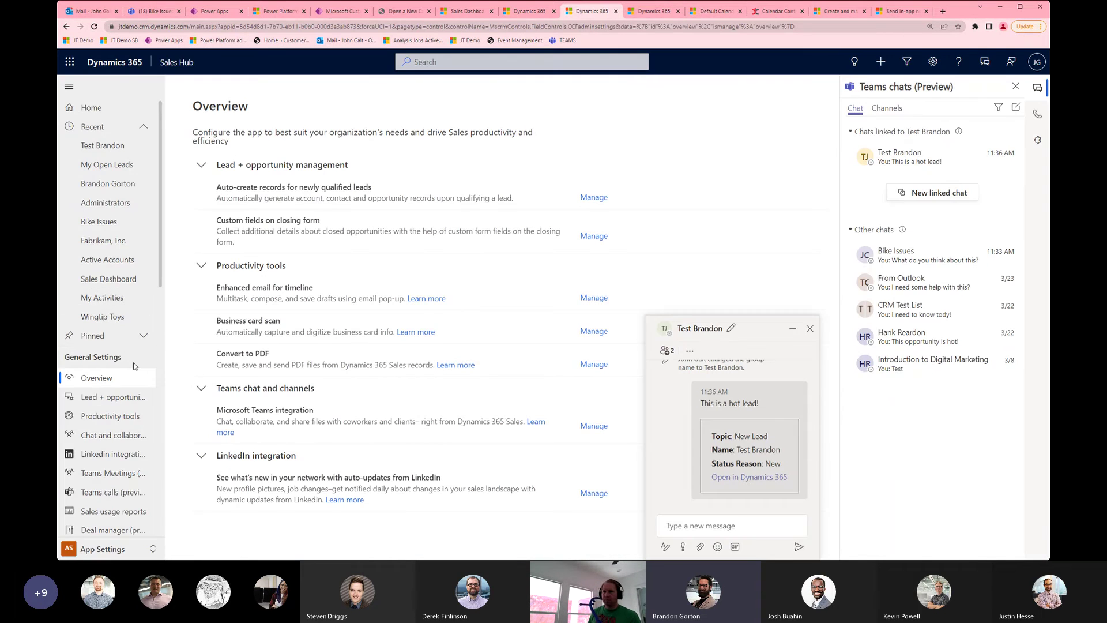
scroll(133, 365, "down", 1)
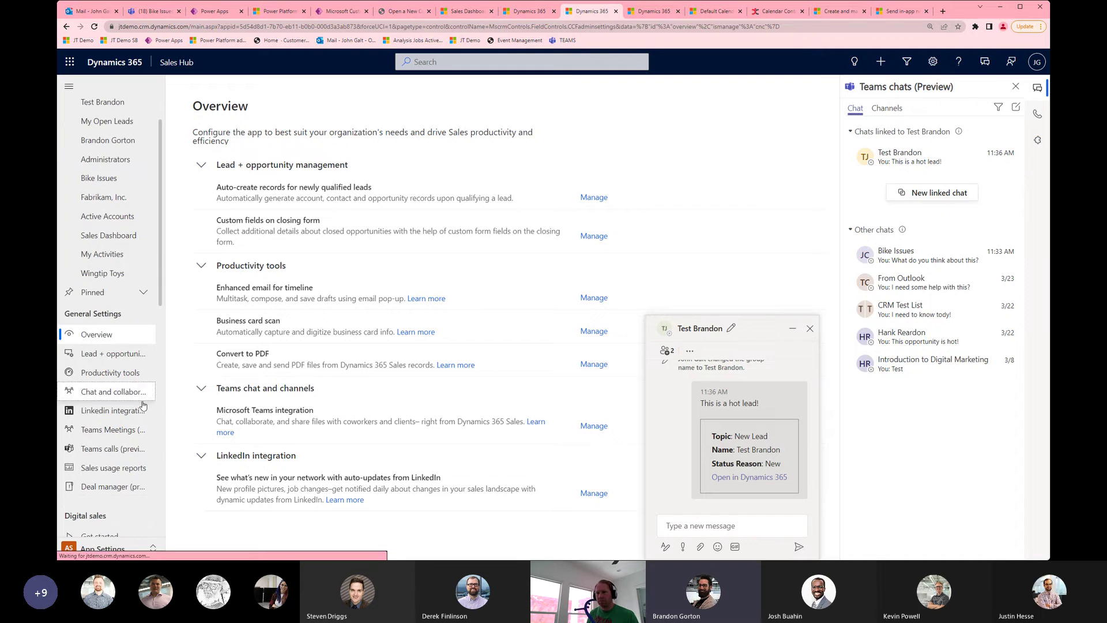
left_click(136, 394)
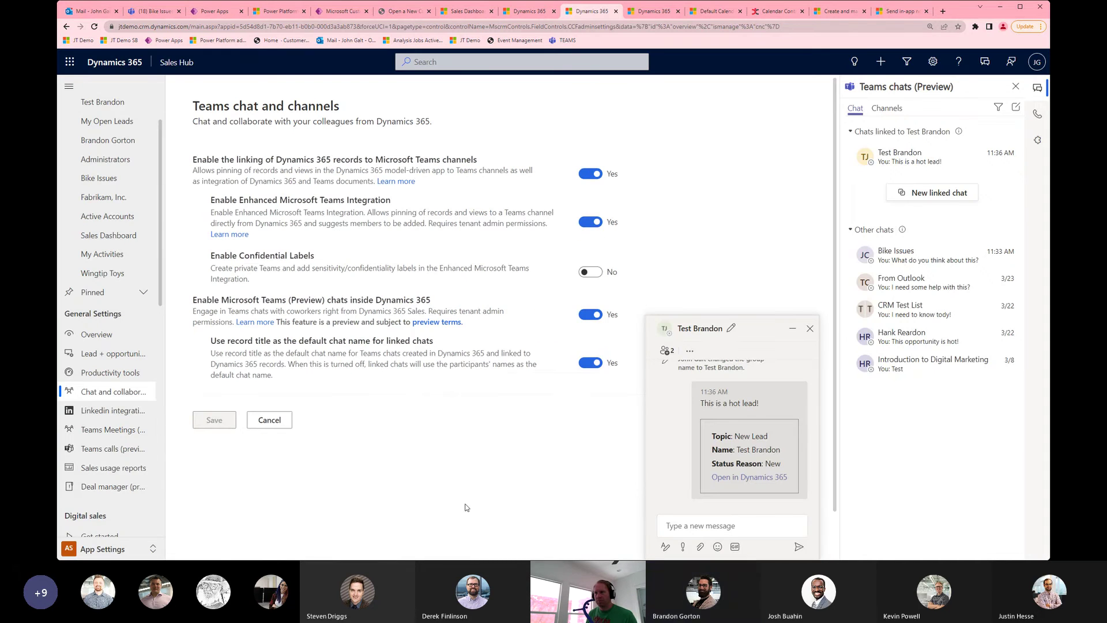
left_click(792, 328)
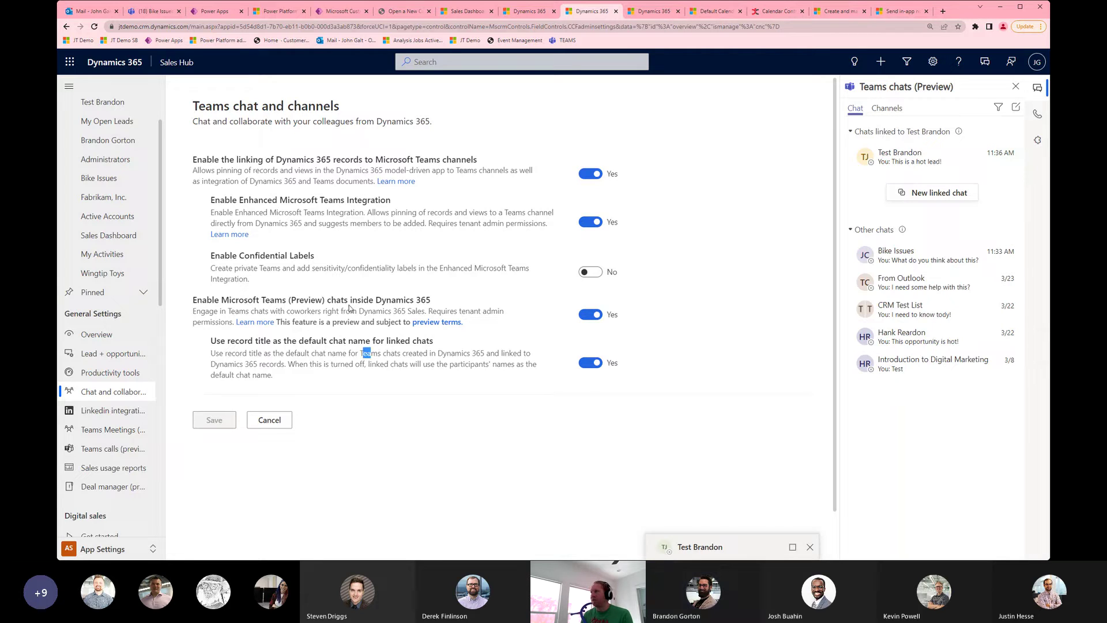
left_click_drag(324, 353, 331, 352)
Step: Read the documentation linked from the Microsoft Teams preview chats setting, including enabling, data security and privacy, and return to the settings
scroll(263, 324, "down", 1)
left_click(254, 279)
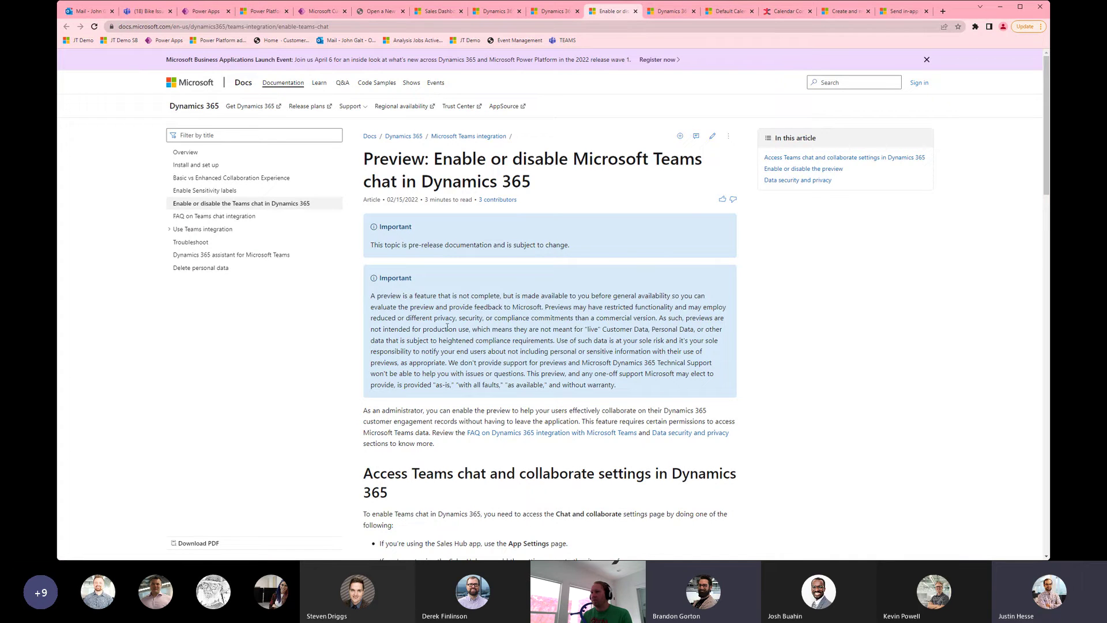
scroll(464, 395, "down", 3)
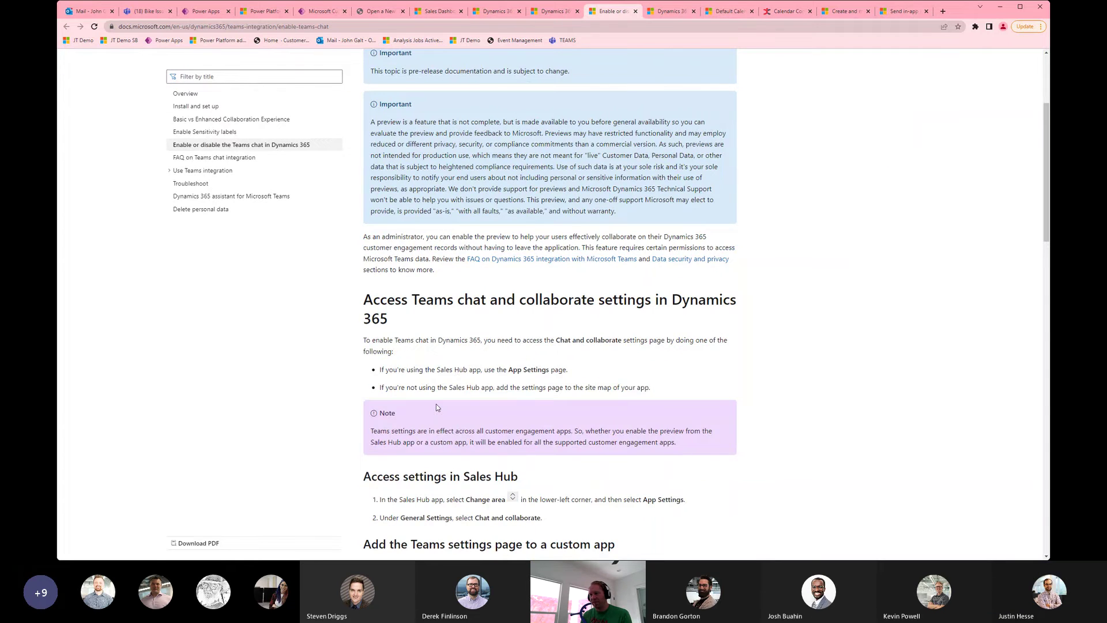
scroll(545, 439, "down", 2)
scroll(335, 384, "down", 7)
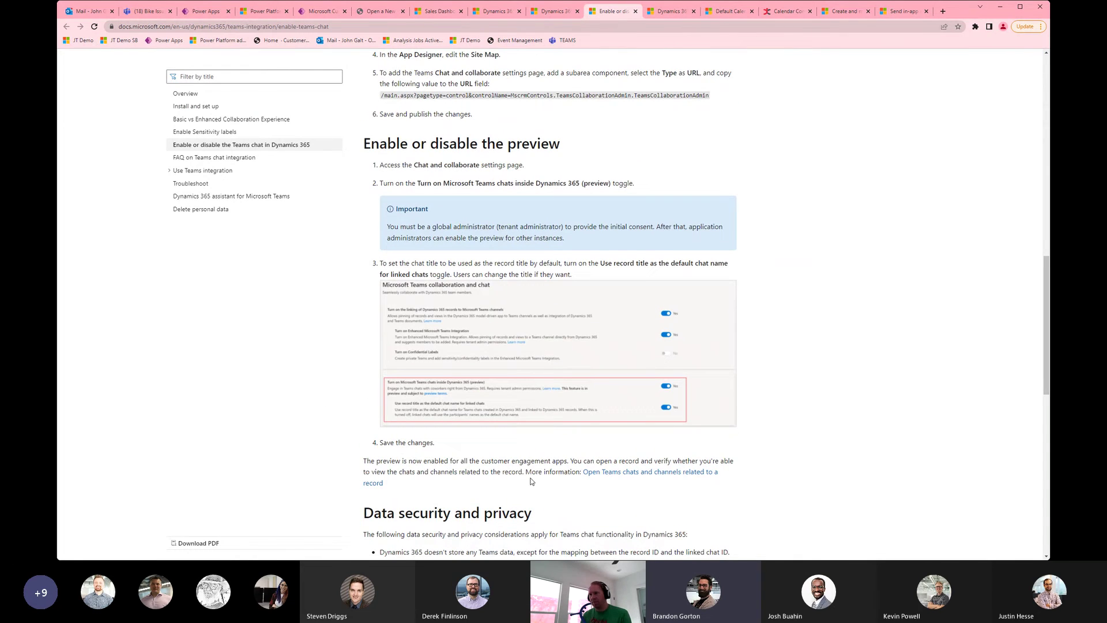
scroll(529, 460, "down", 3)
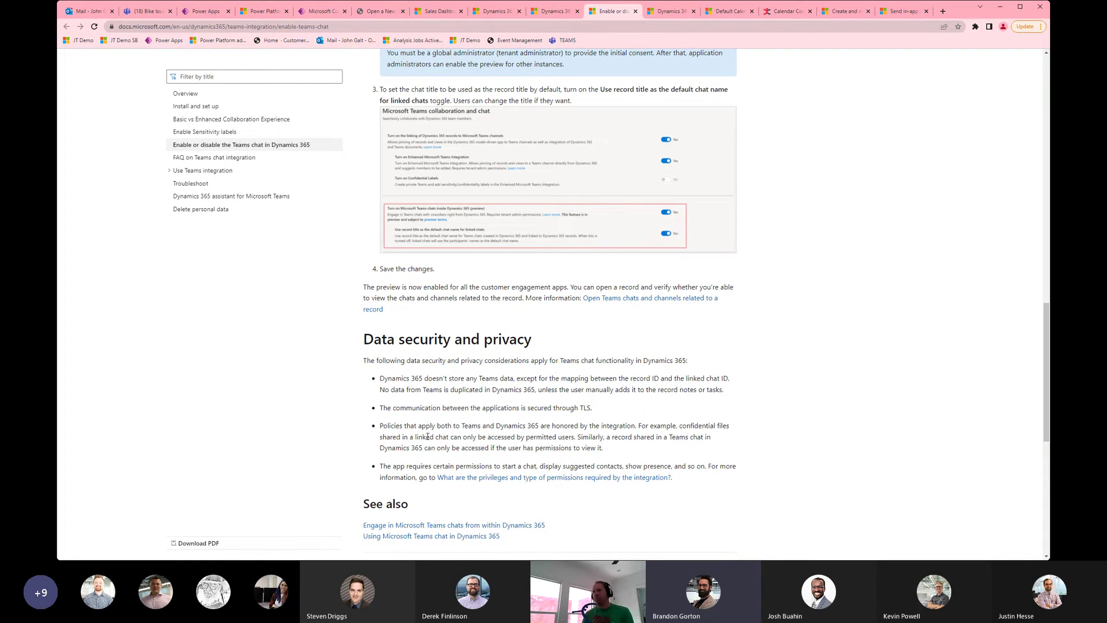
scroll(395, 459, "up", 15)
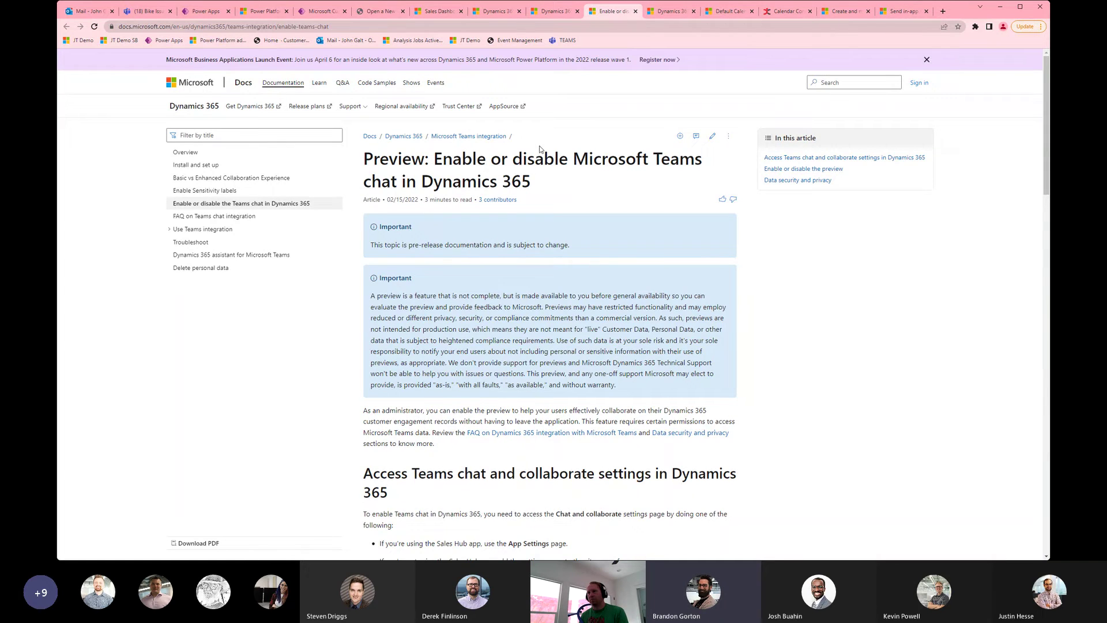
left_click(555, 12)
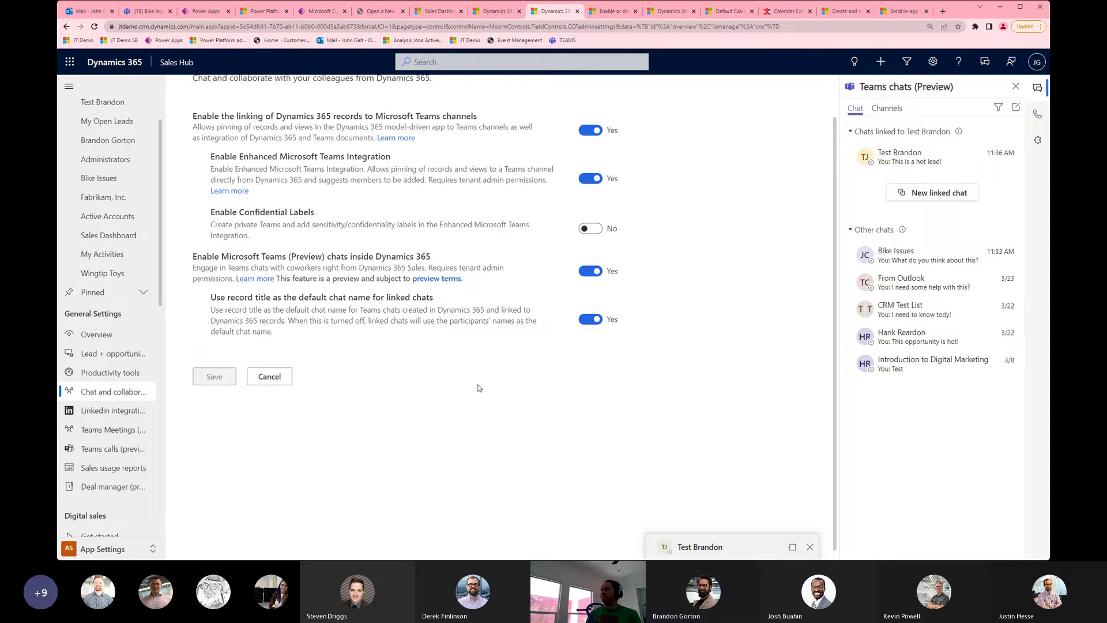
Step: Open the recent Bike Issues case with its linked chat alongside the lead's chat, and minimize both chat windows
left_click(721, 546)
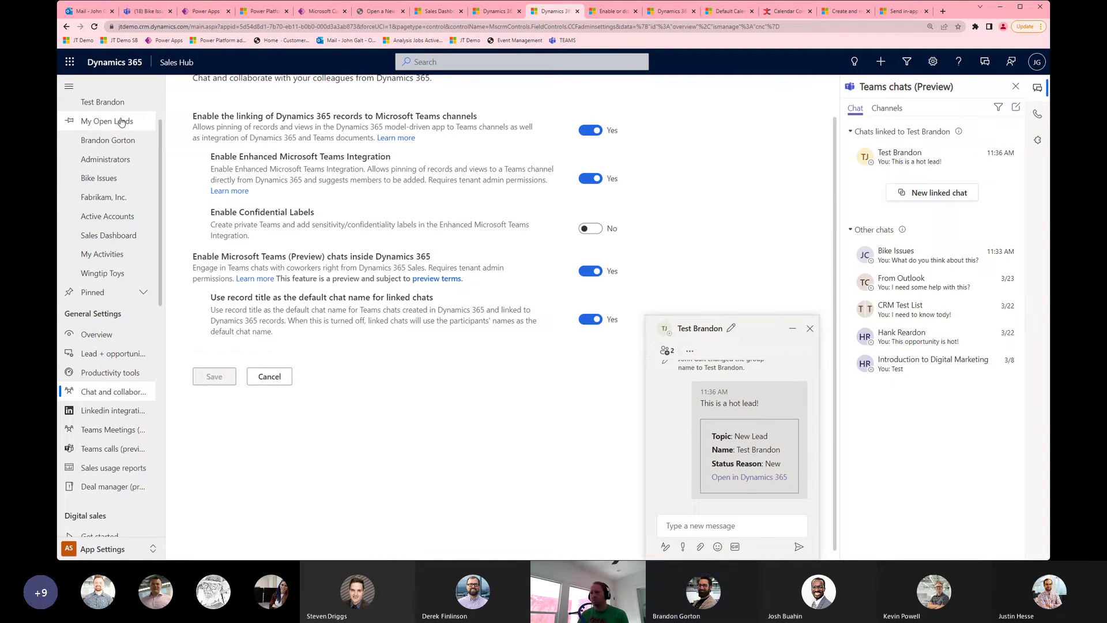
left_click(99, 178)
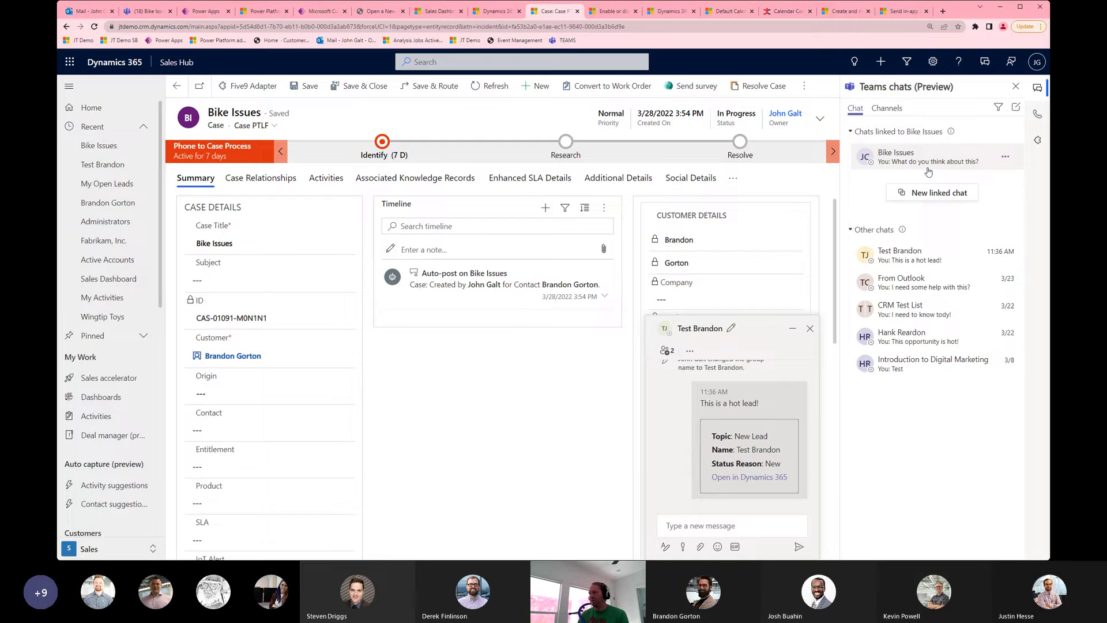
left_click(903, 159)
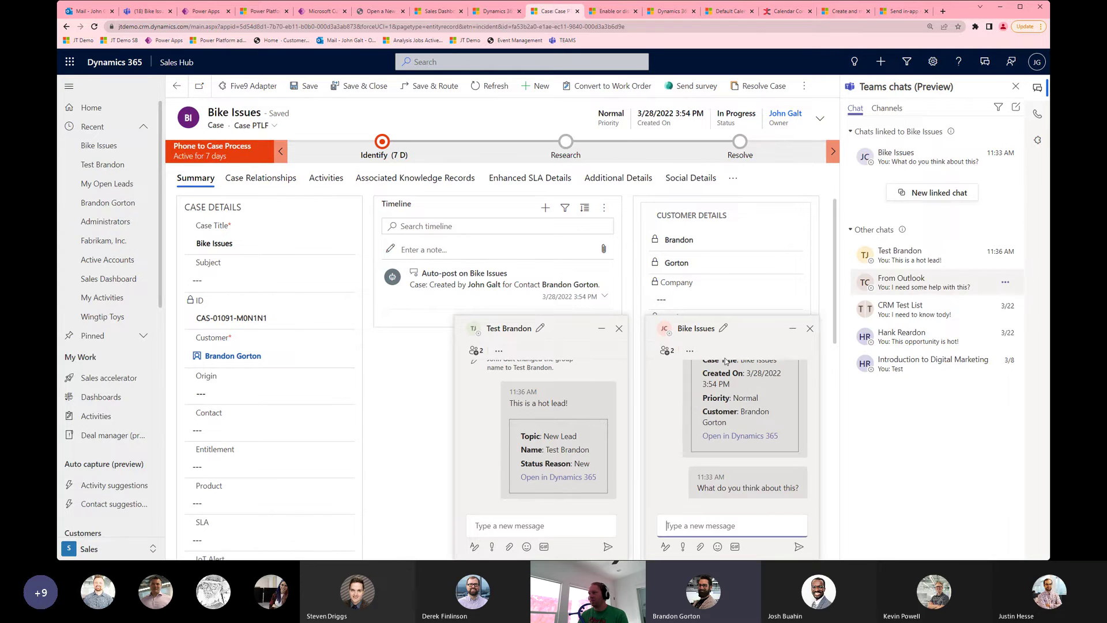
left_click(601, 328)
left_click(792, 328)
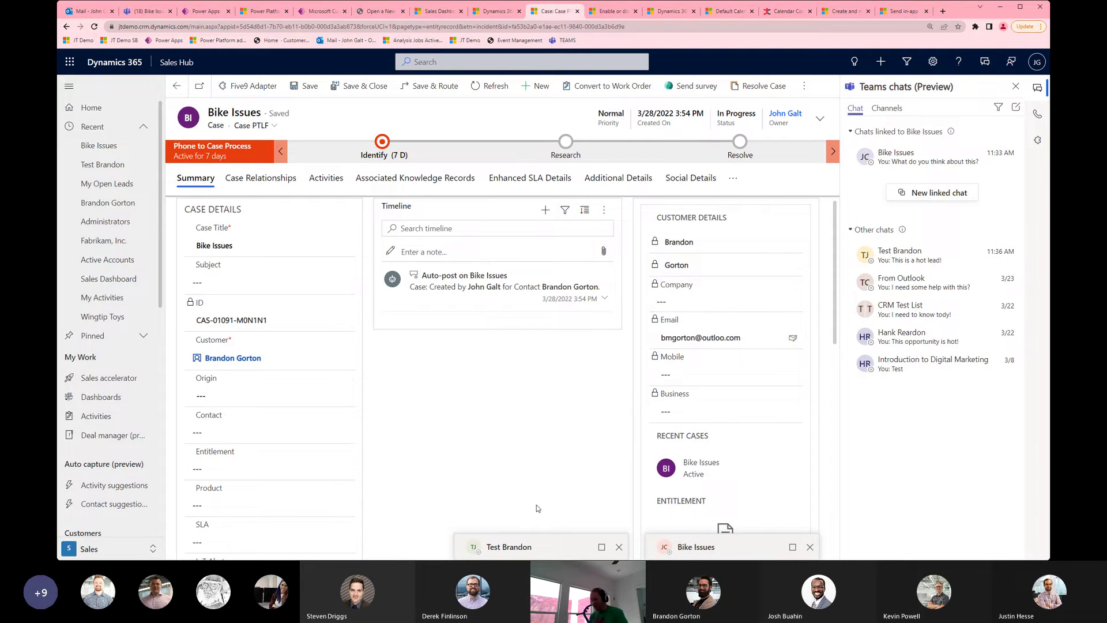
Step: Reopen the lead's chat window and view the beginning of its conversation
left_click(507, 547)
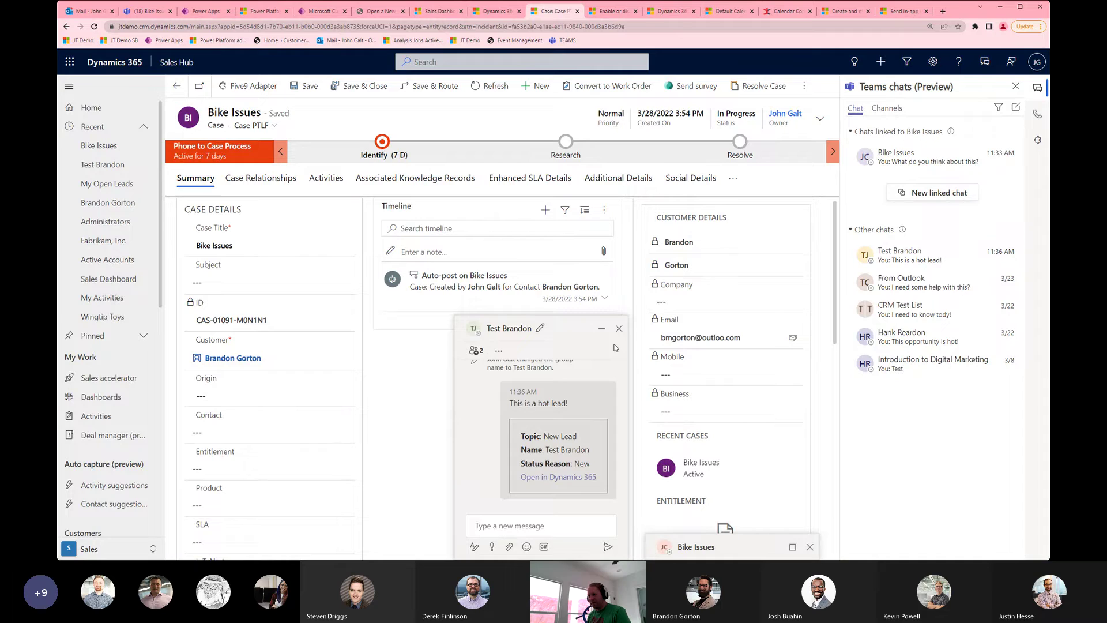
left_click(601, 328)
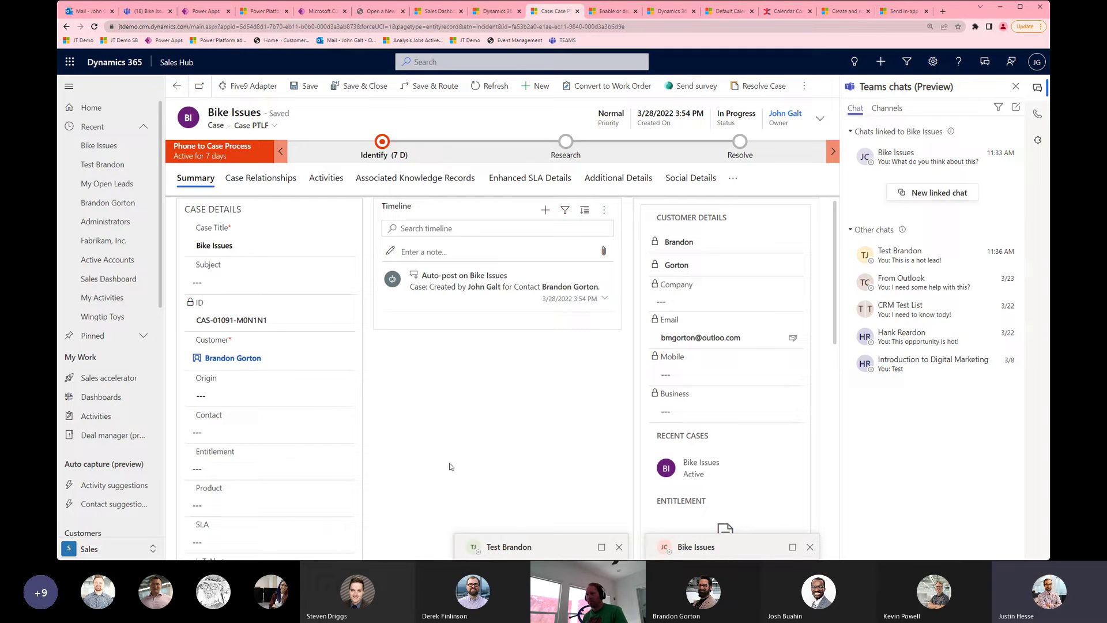
left_click(517, 547)
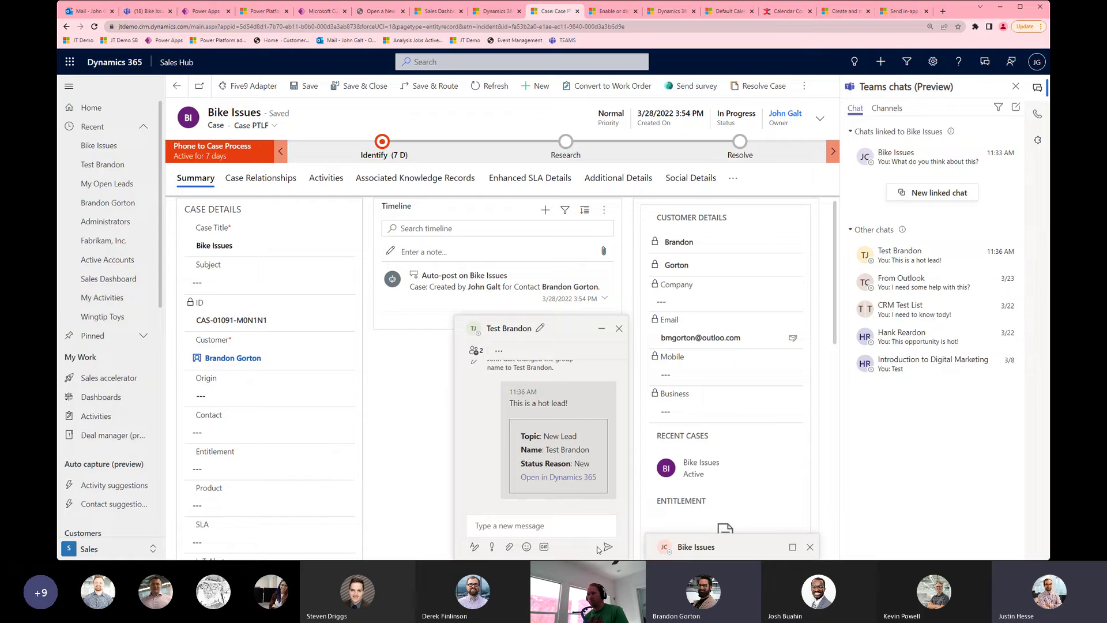
scroll(545, 472, "up", 1)
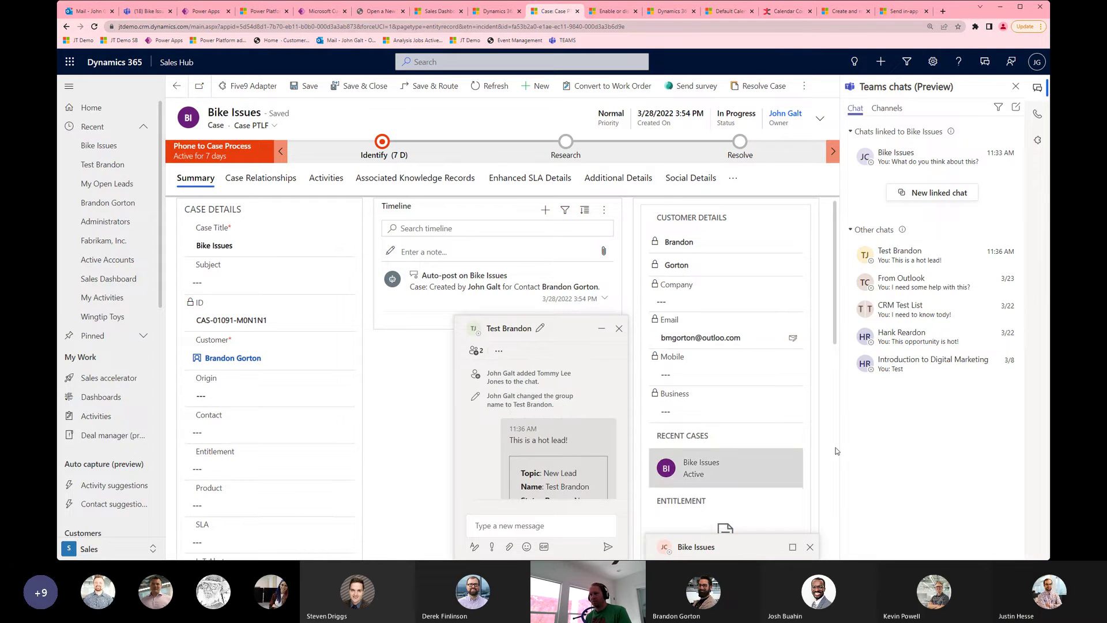
Step: Open the Introduction to Digital Marketing chat and the one-to-one chat containing "This opportunity is hot!", and check the latter's options
left_click(926, 359)
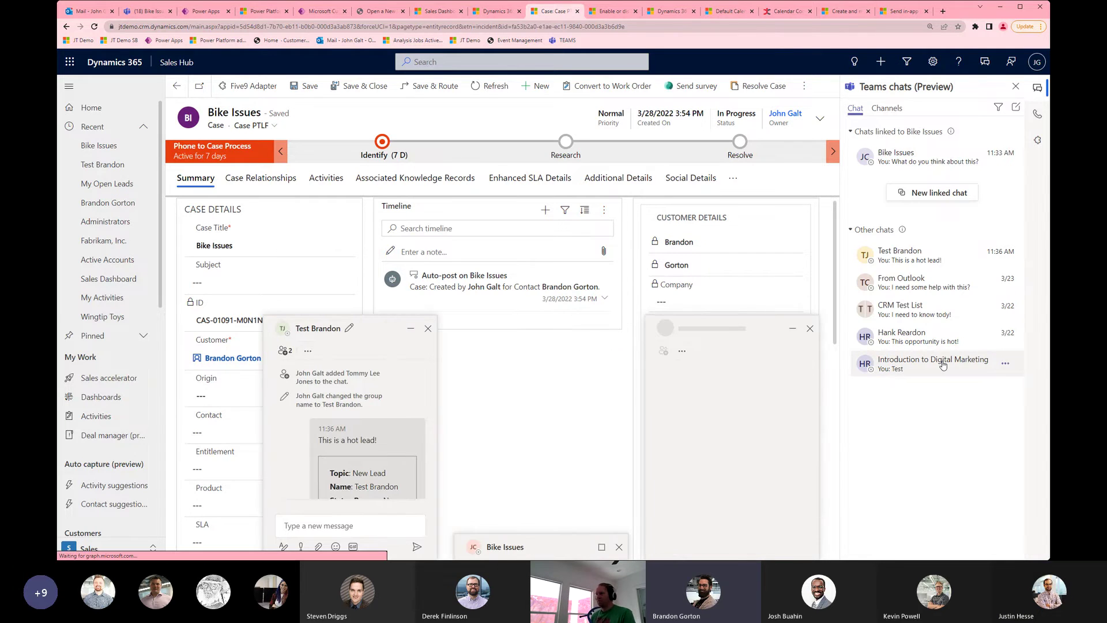
left_click(903, 336)
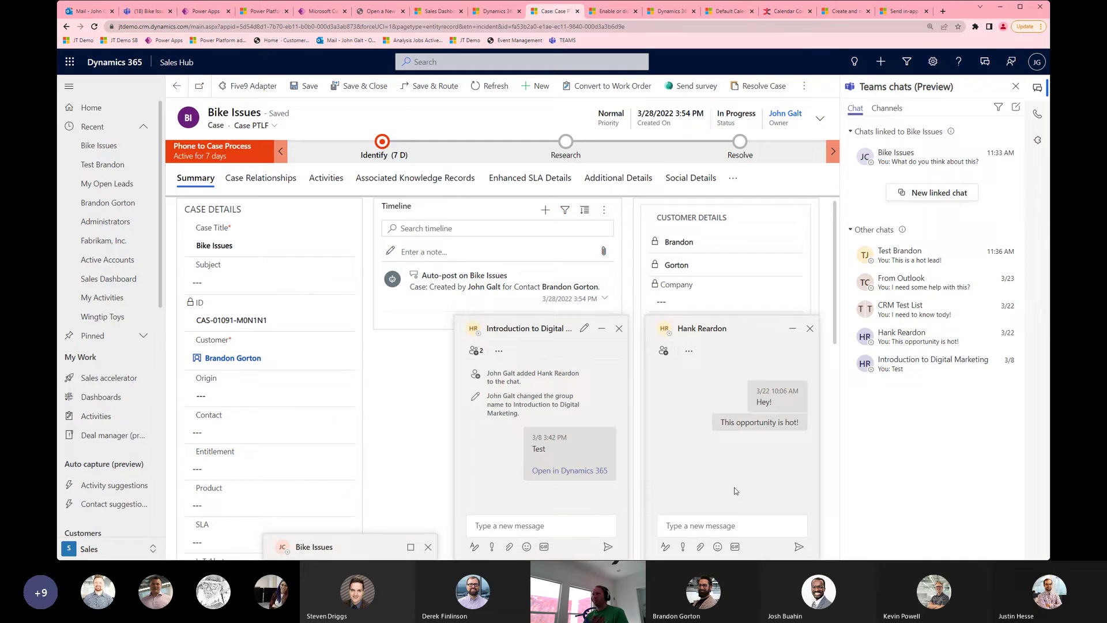
left_click(690, 350)
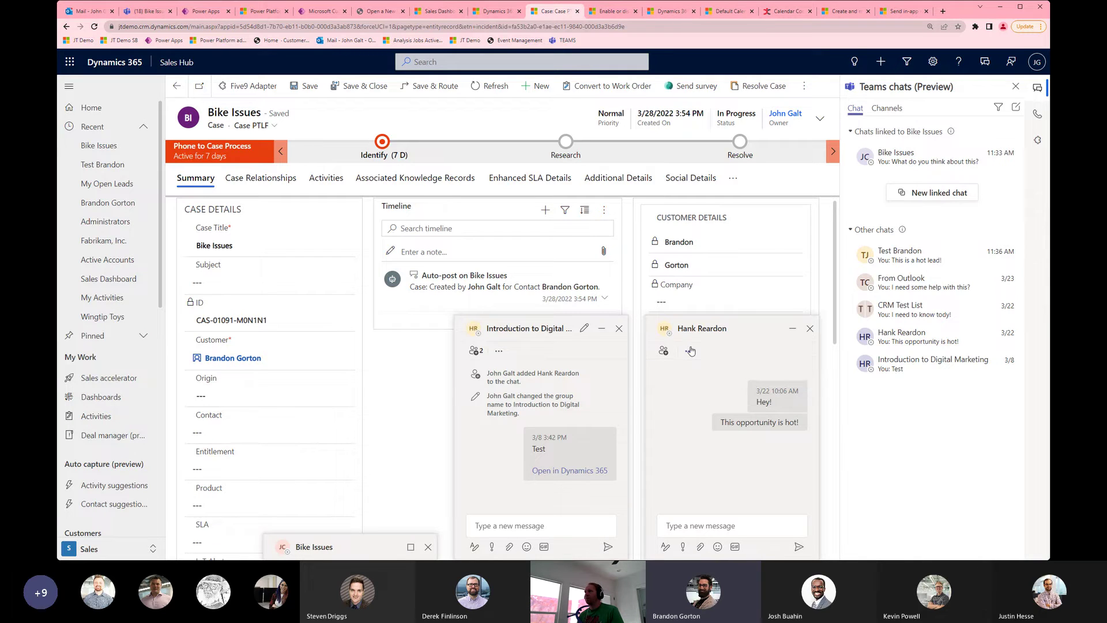
left_click(708, 470)
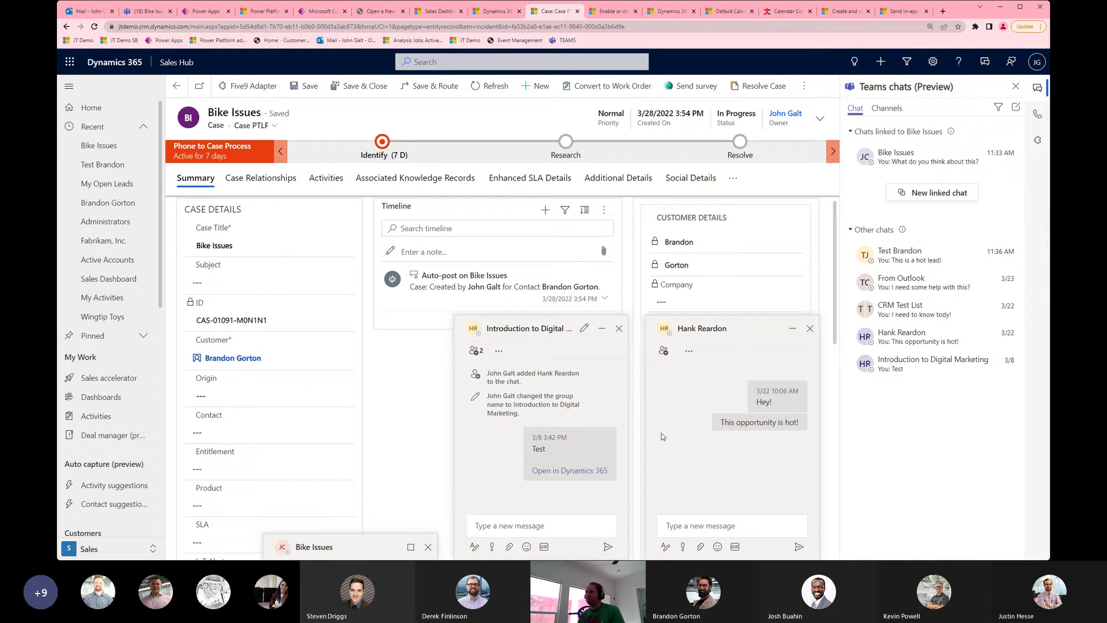
left_click(1004, 338)
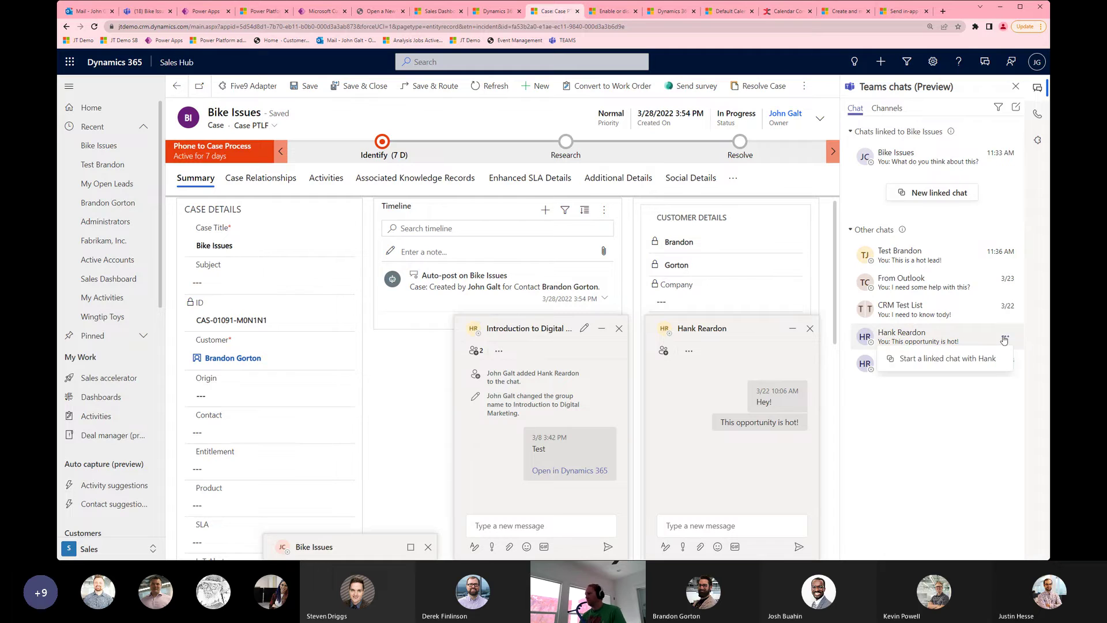
left_click(929, 360)
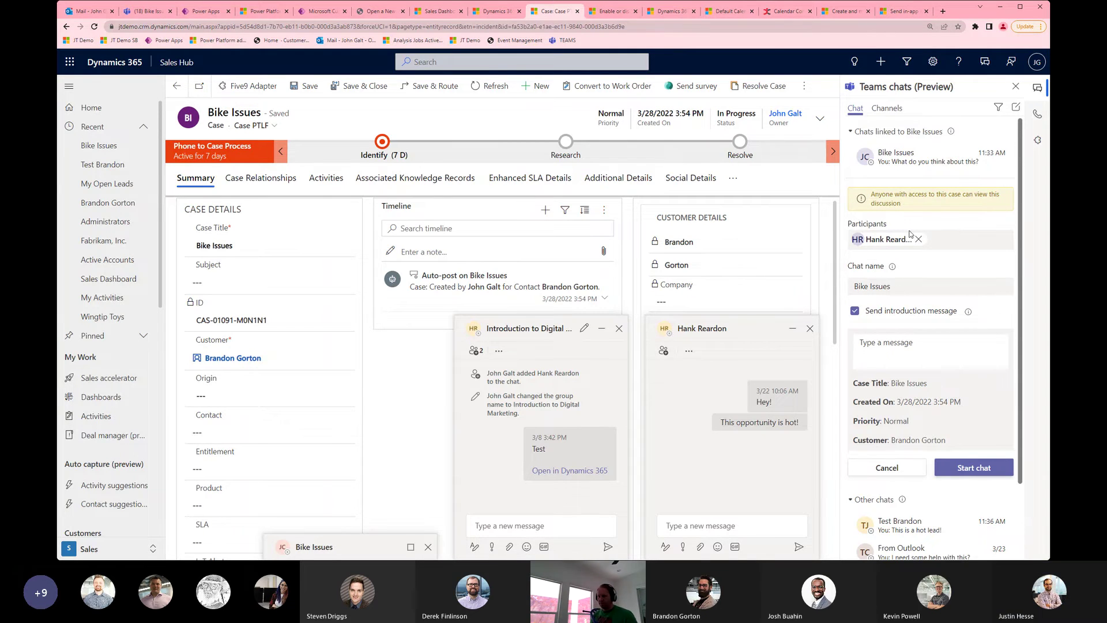
left_click(887, 467)
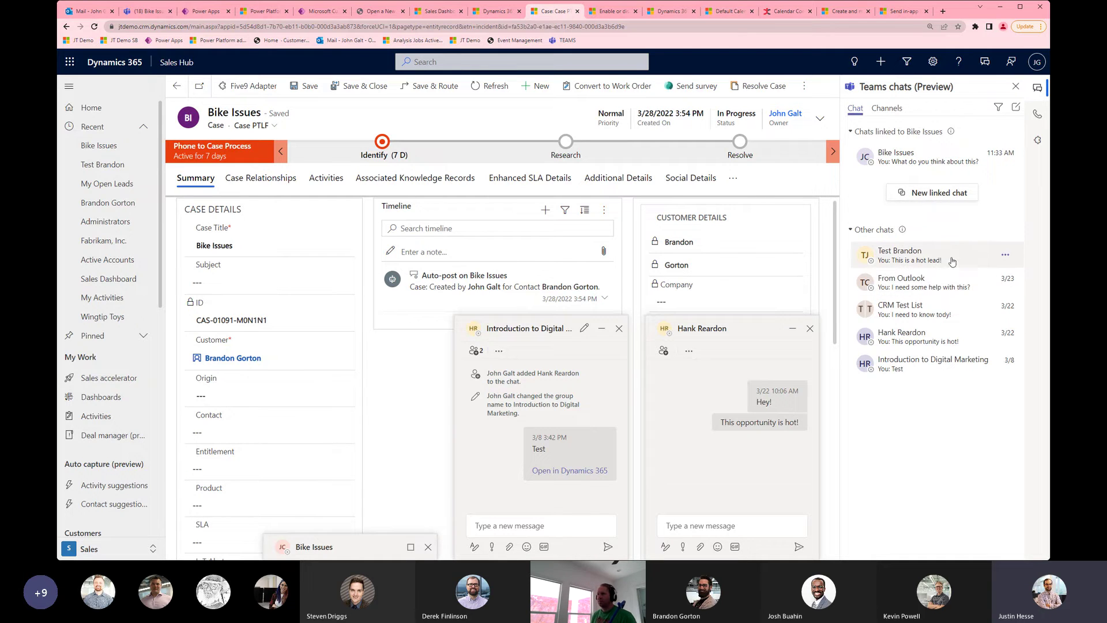
left_click(1004, 287)
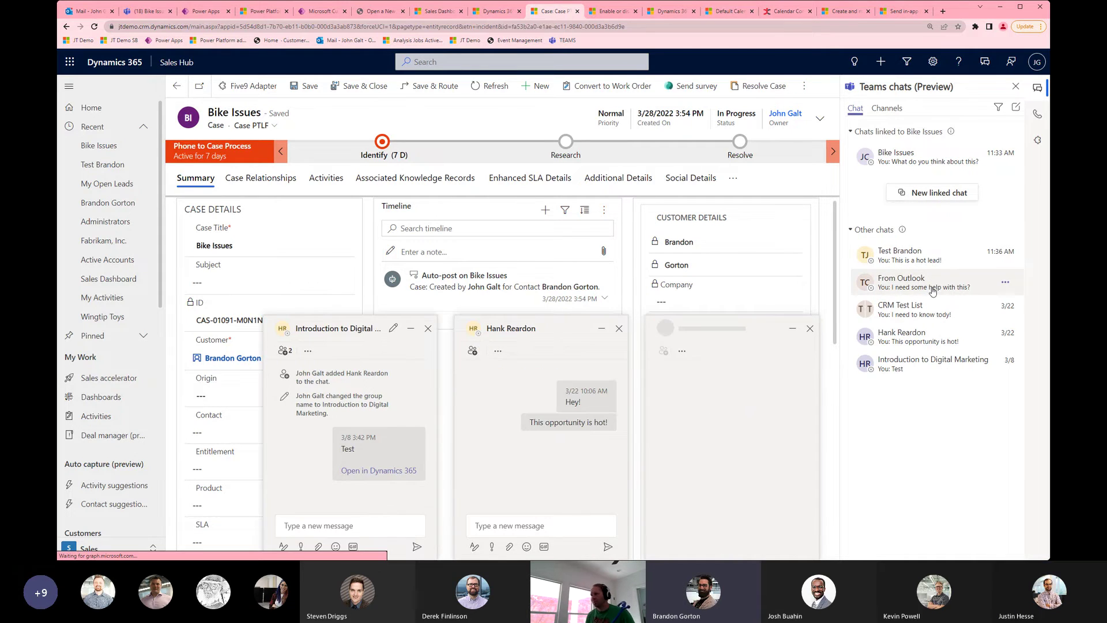
left_click(809, 328)
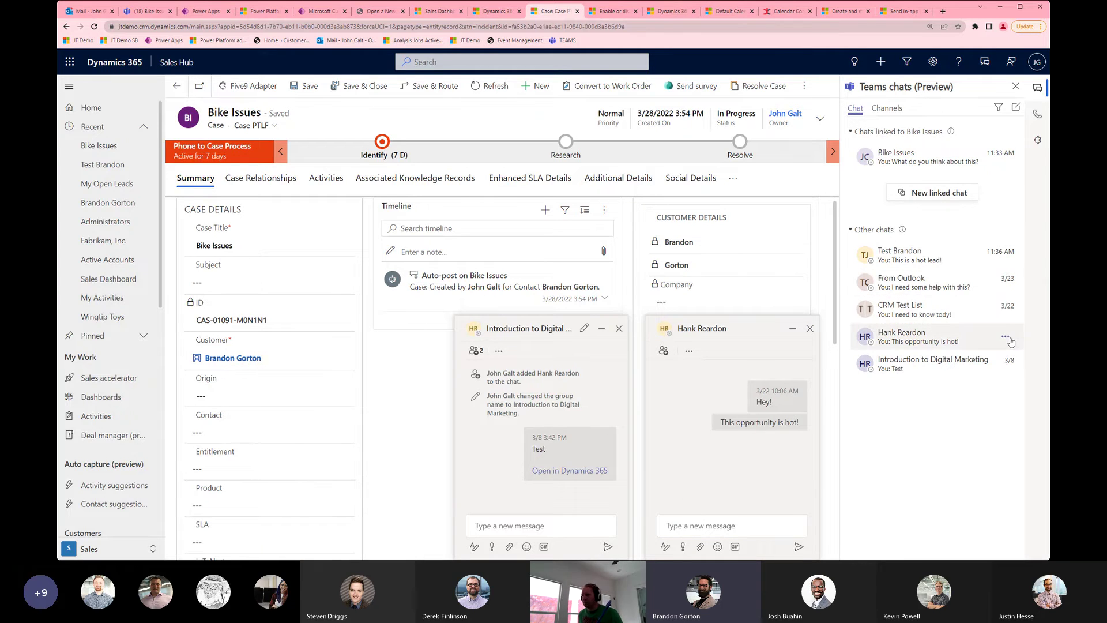
Step: Start a chat linked to the Bike Issues case with the "This opportunity is hot!" chat's contact, using the introduction message "TEST"
left_click(1006, 339)
left_click(1007, 340)
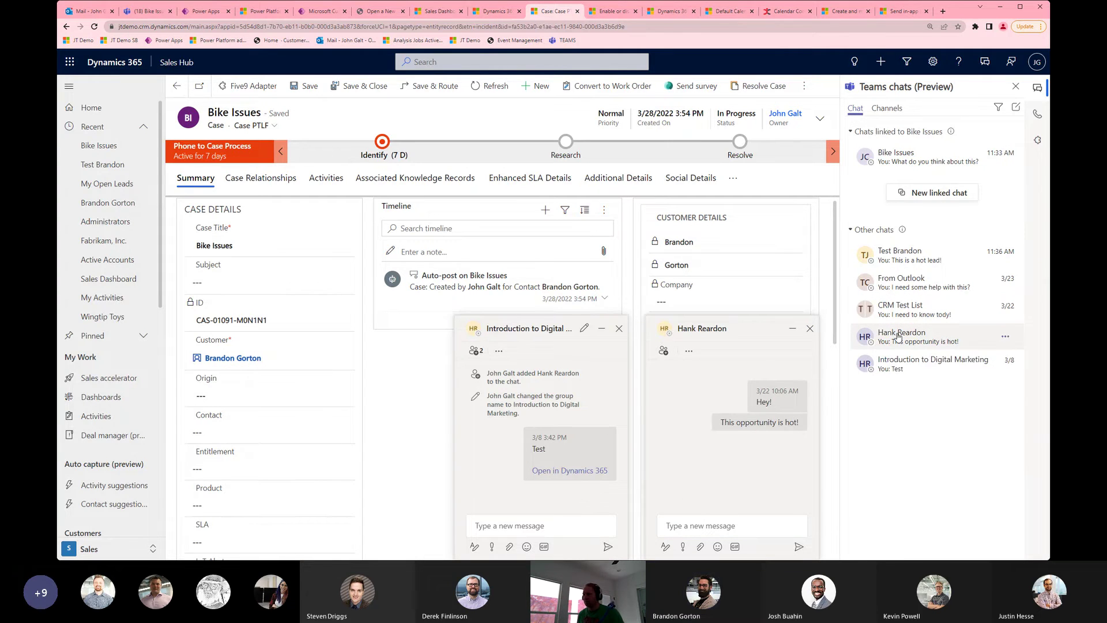
left_click(1005, 337)
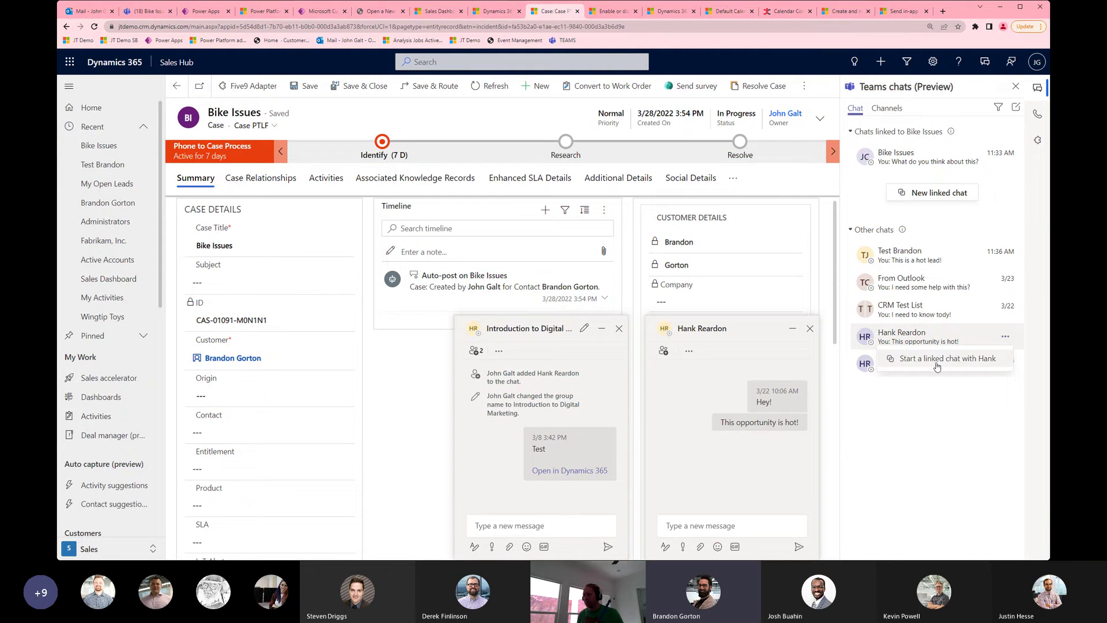
left_click(940, 360)
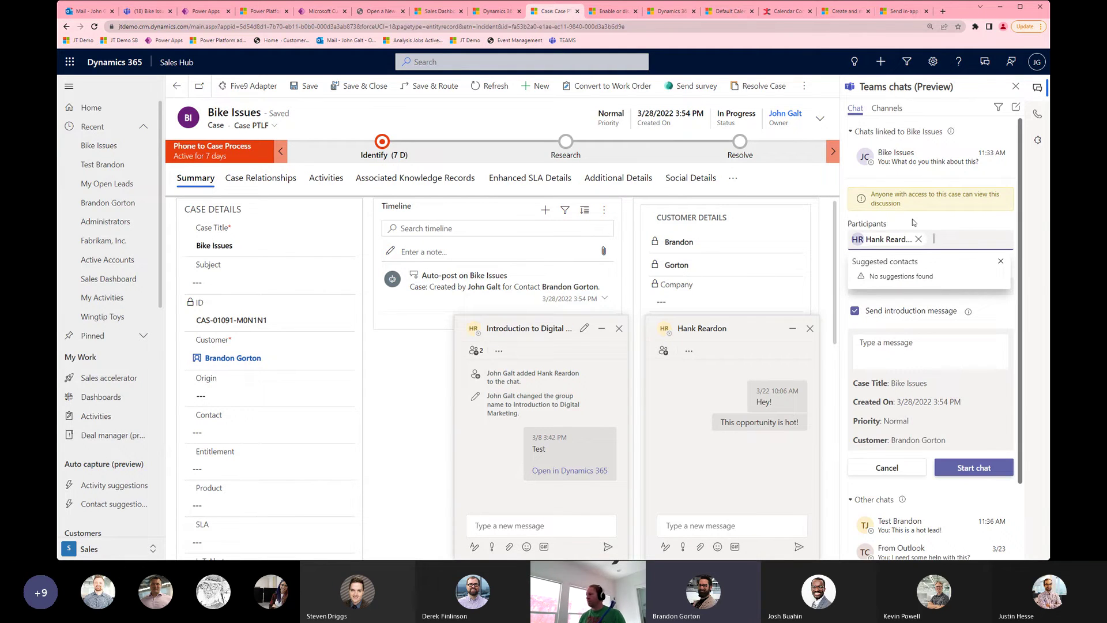
left_click(948, 271)
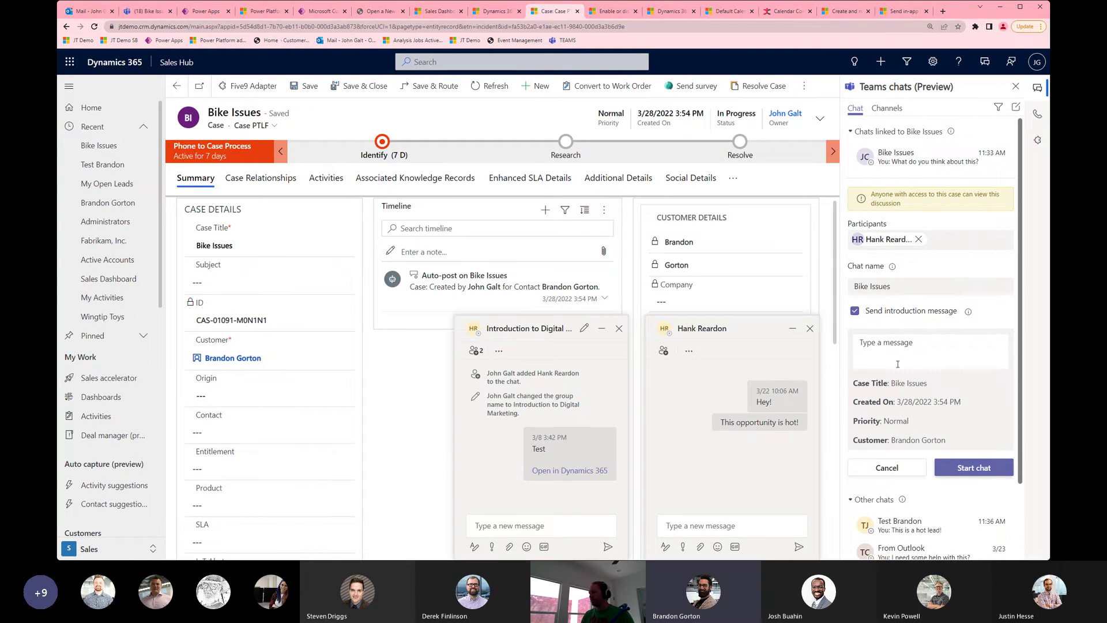
left_click(942, 350)
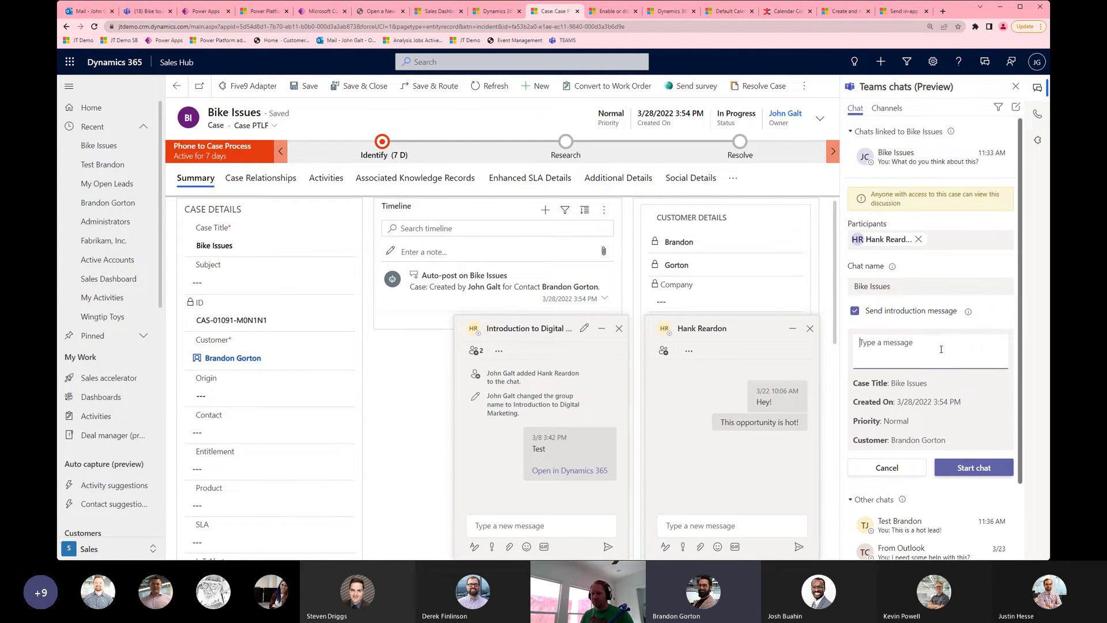
type("TEST")
left_click(972, 468)
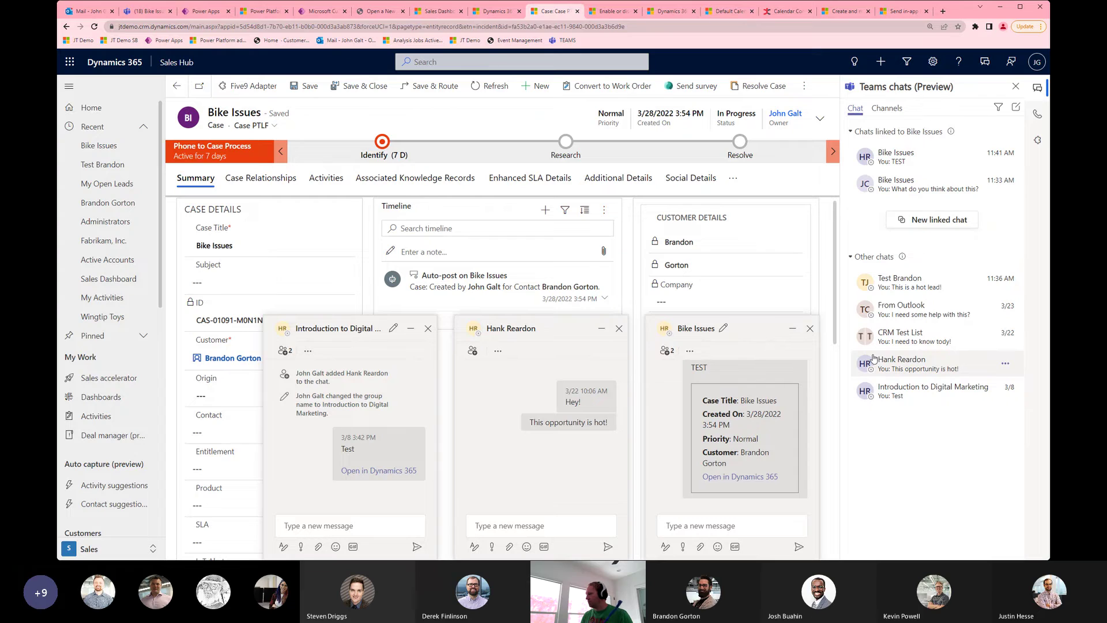
mouse_move(1006, 186)
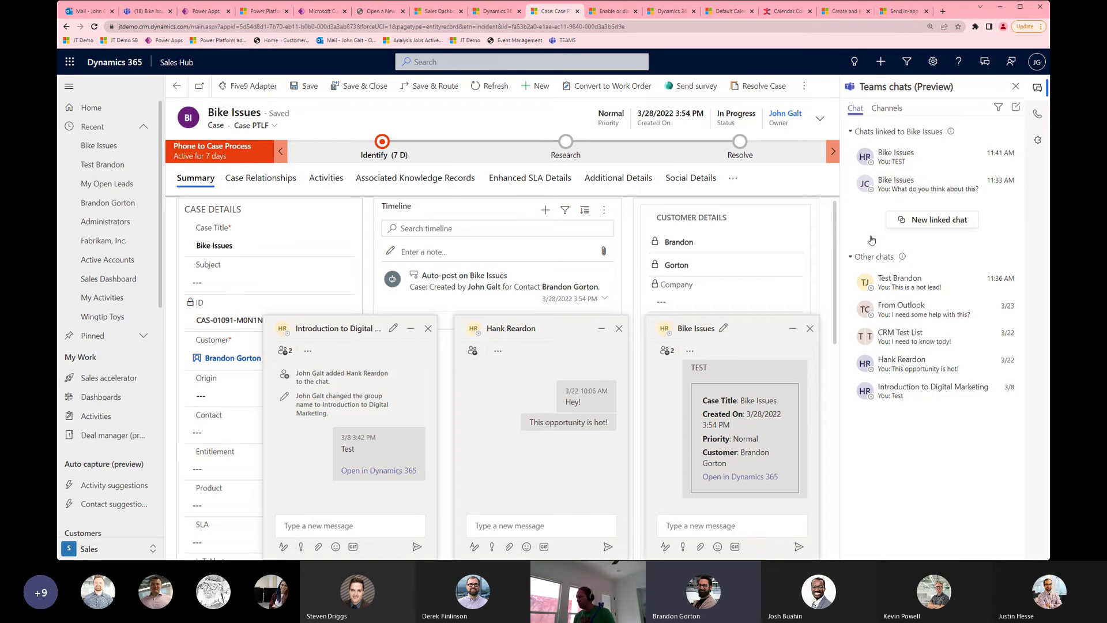
Step: Go to My Open Leads, minimize the open chat windows, and open the JourneyTEAM Defense Industries lead created 3/3/2022
scroll(117, 394, "down", 3)
left_click(91, 449)
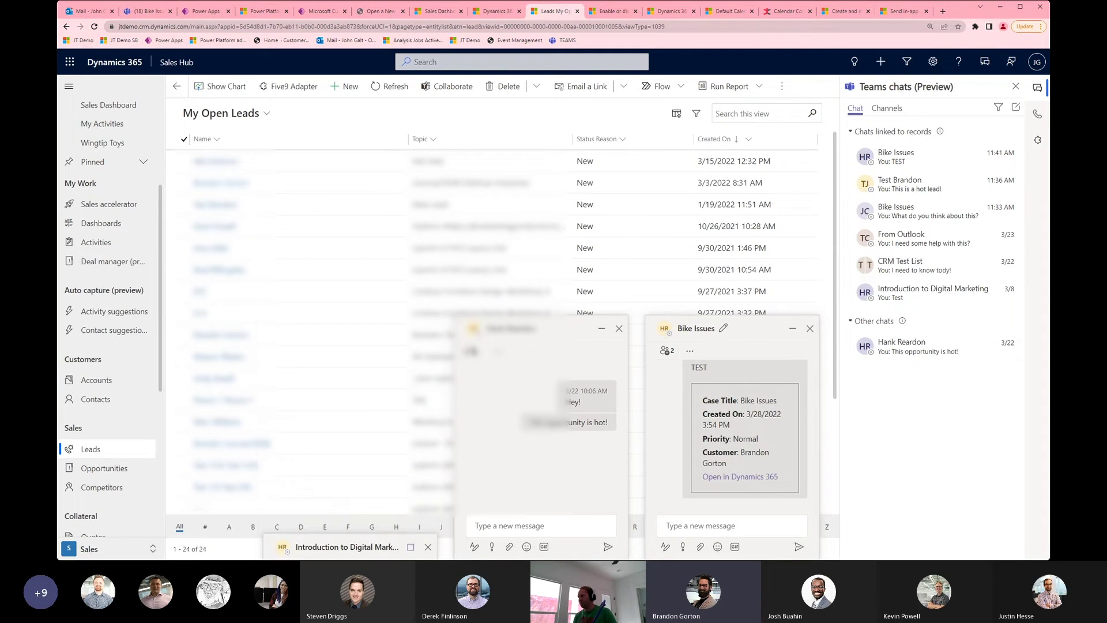
left_click(792, 328)
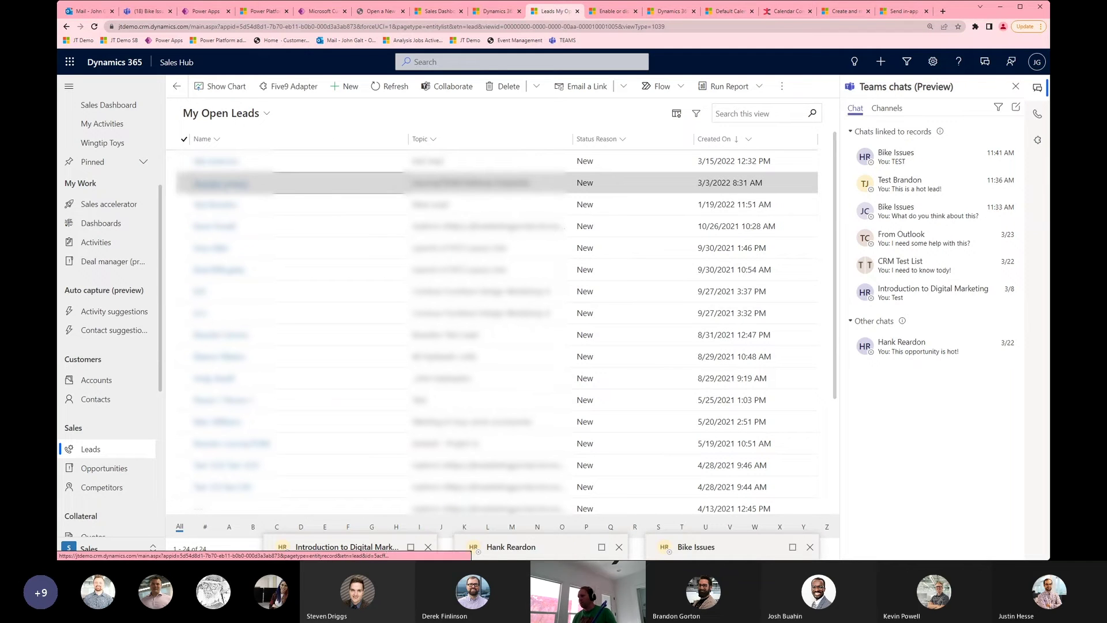
left_click(225, 183)
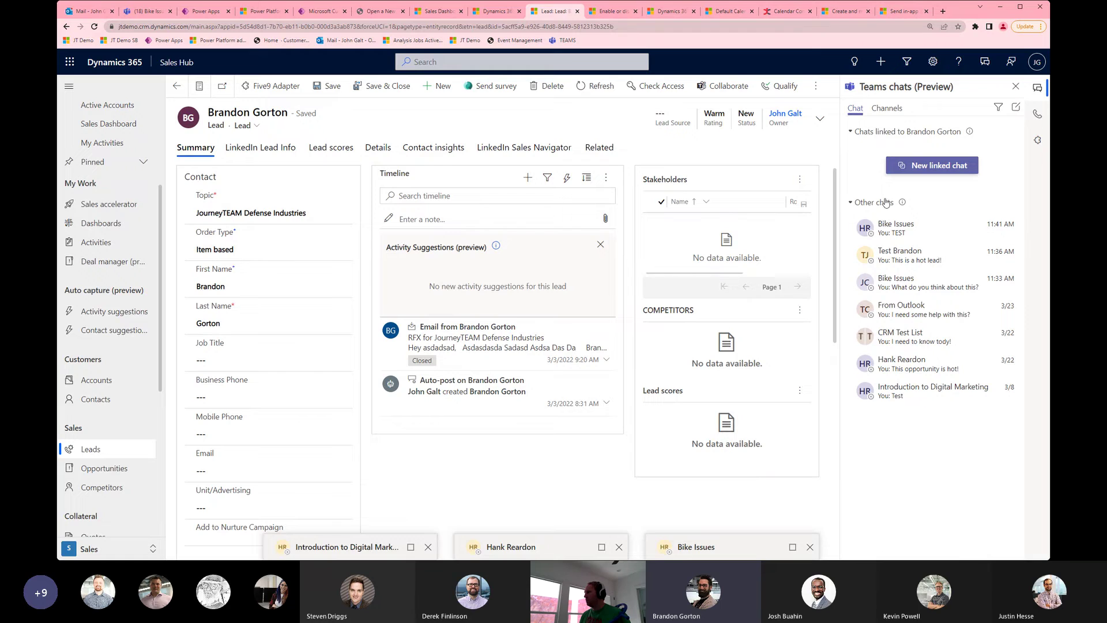
Step: Restore the one-to-one chat containing "This opportunity is hot!", check its available options, and close the chat window
mouse_move(903, 205)
left_click(562, 554)
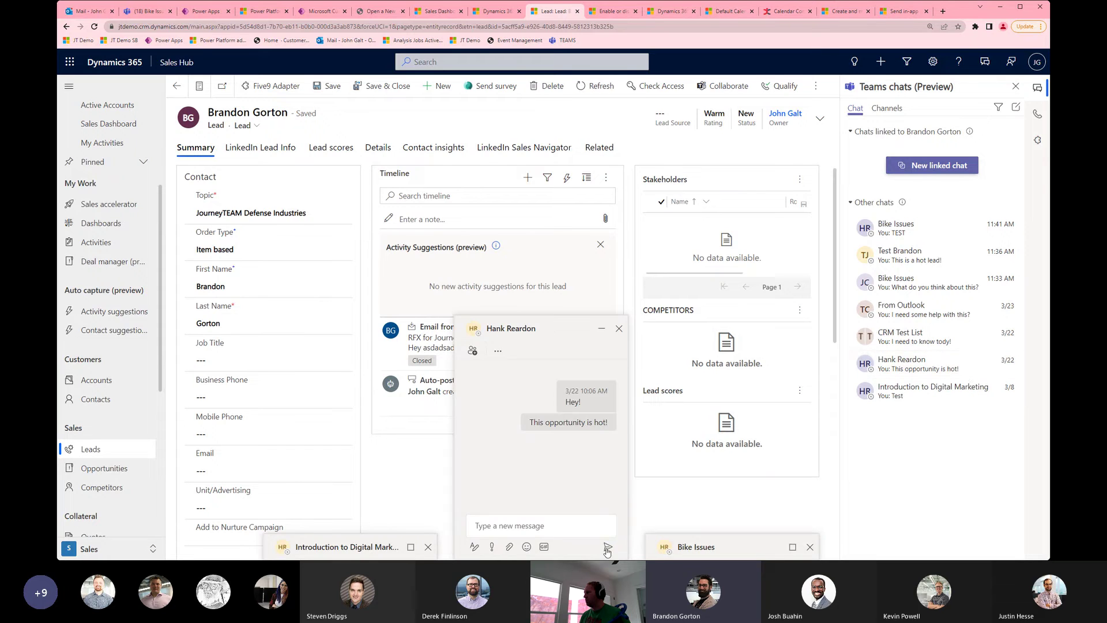
left_click(497, 350)
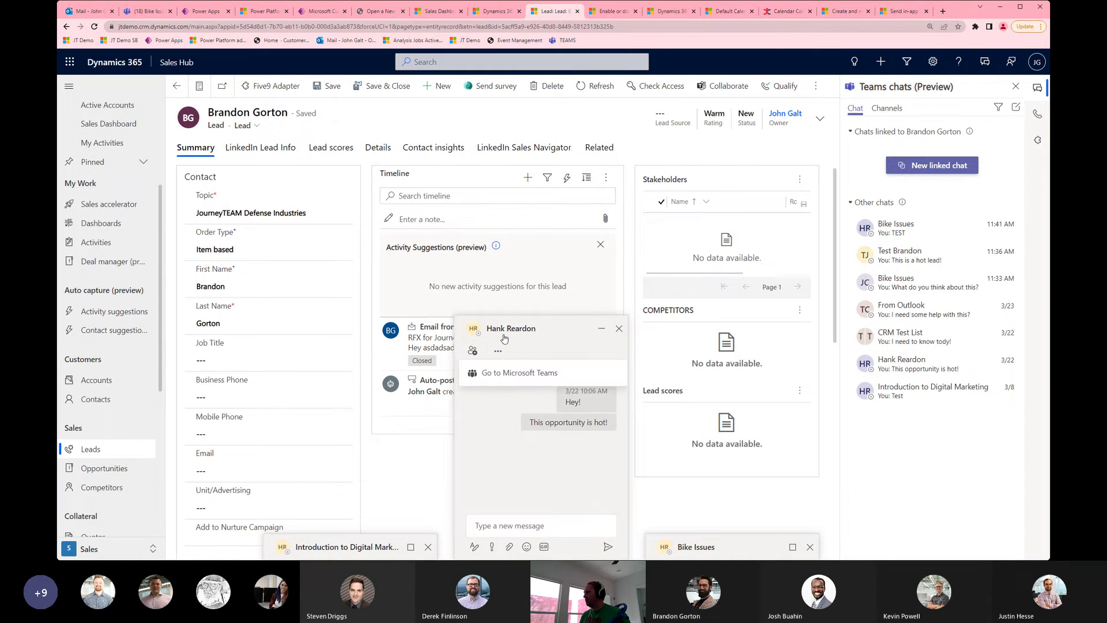
left_click(619, 328)
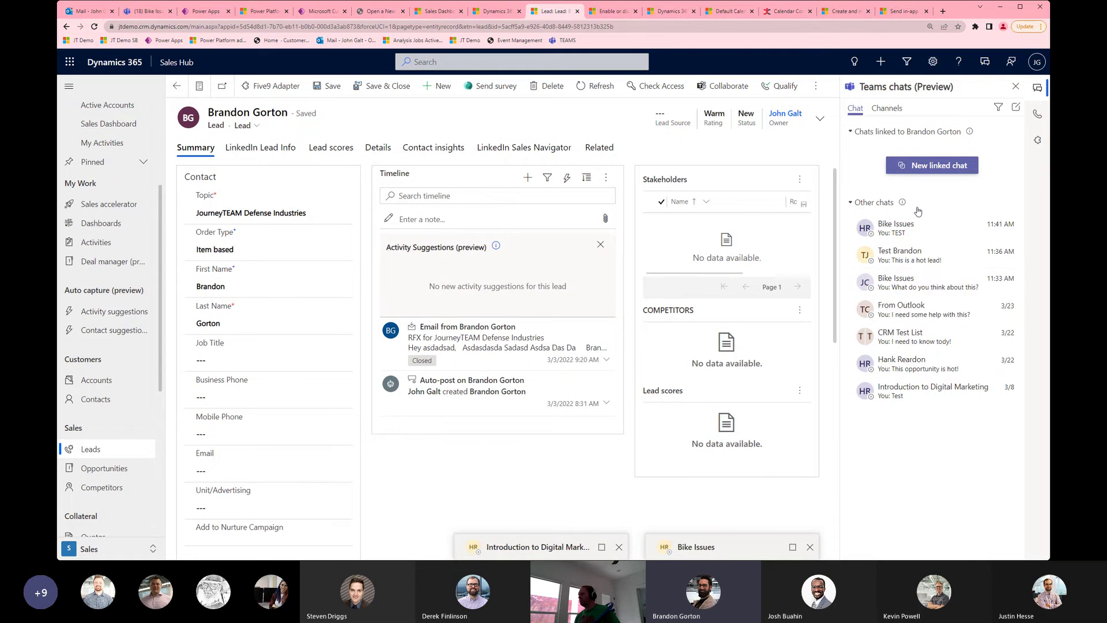
Step: Start a new linked chat for the JourneyTEAM Defense Industries lead and examine the notice about who can view the discussion
left_click(923, 166)
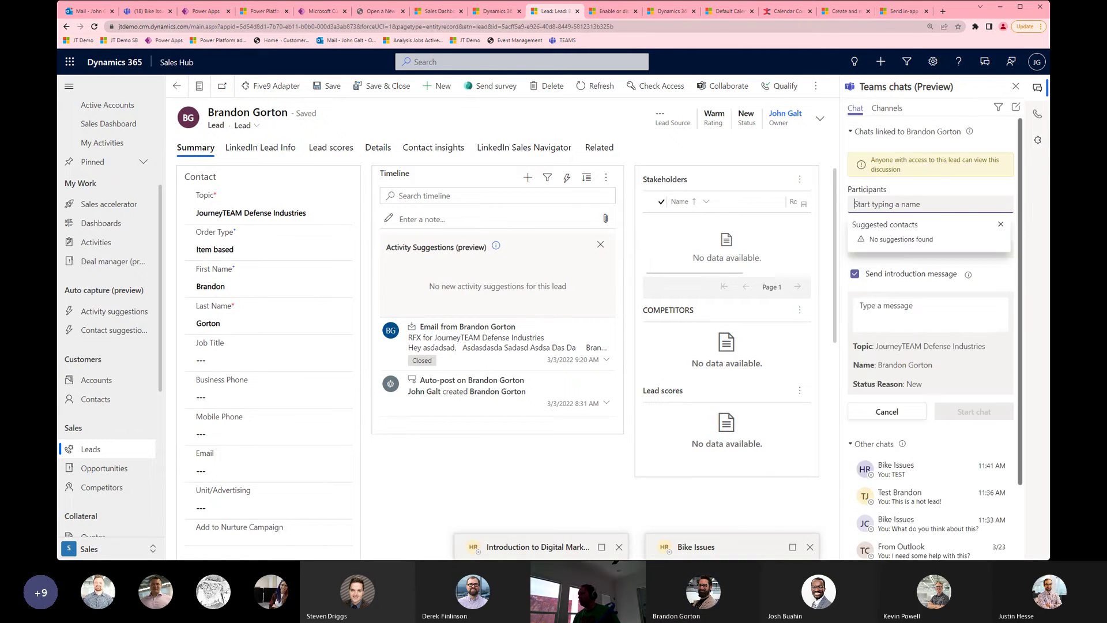
left_click(1000, 225)
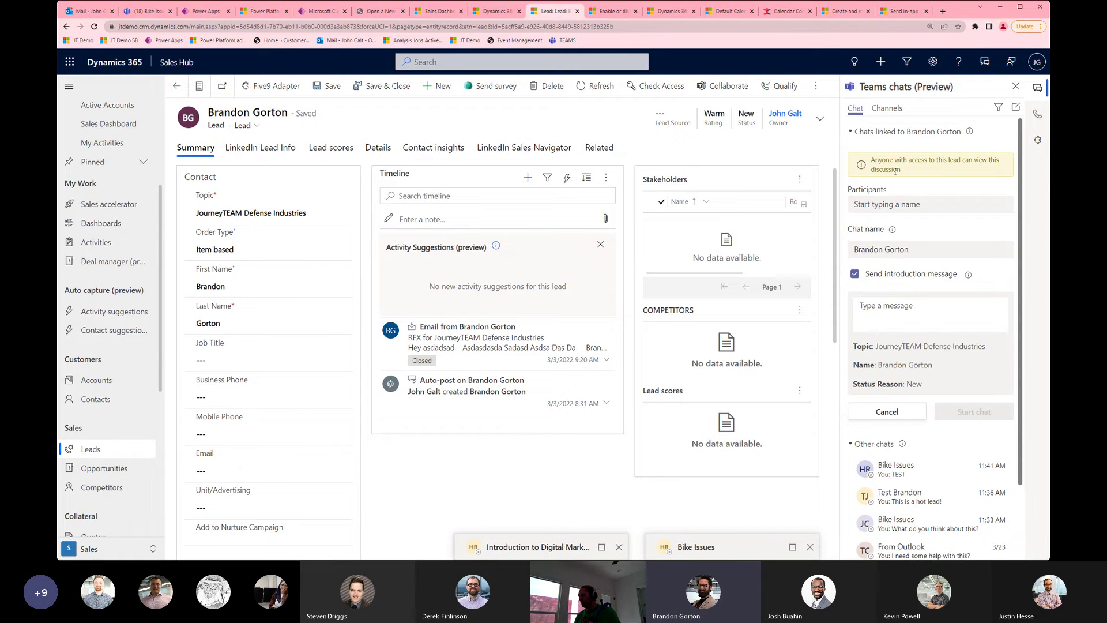
left_click_drag(887, 163, 867, 160)
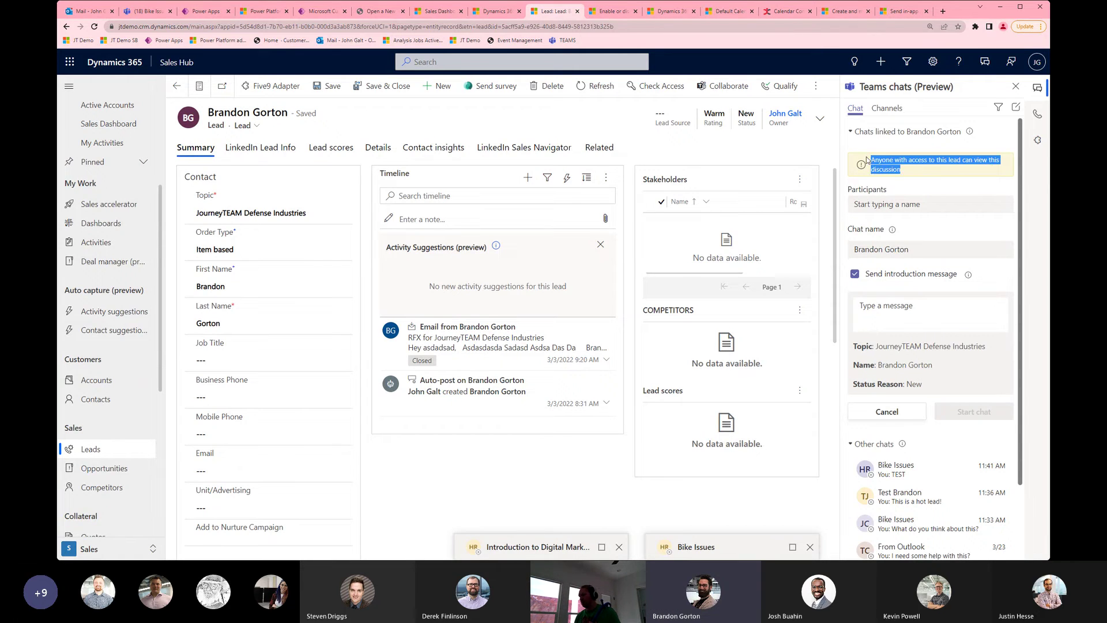
left_click(914, 168)
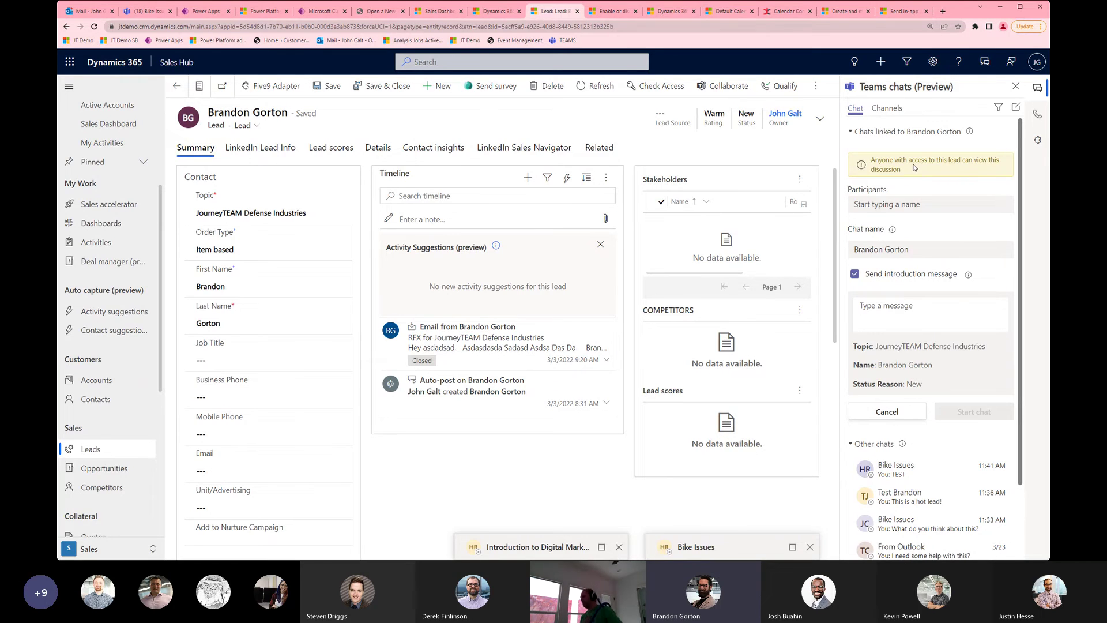
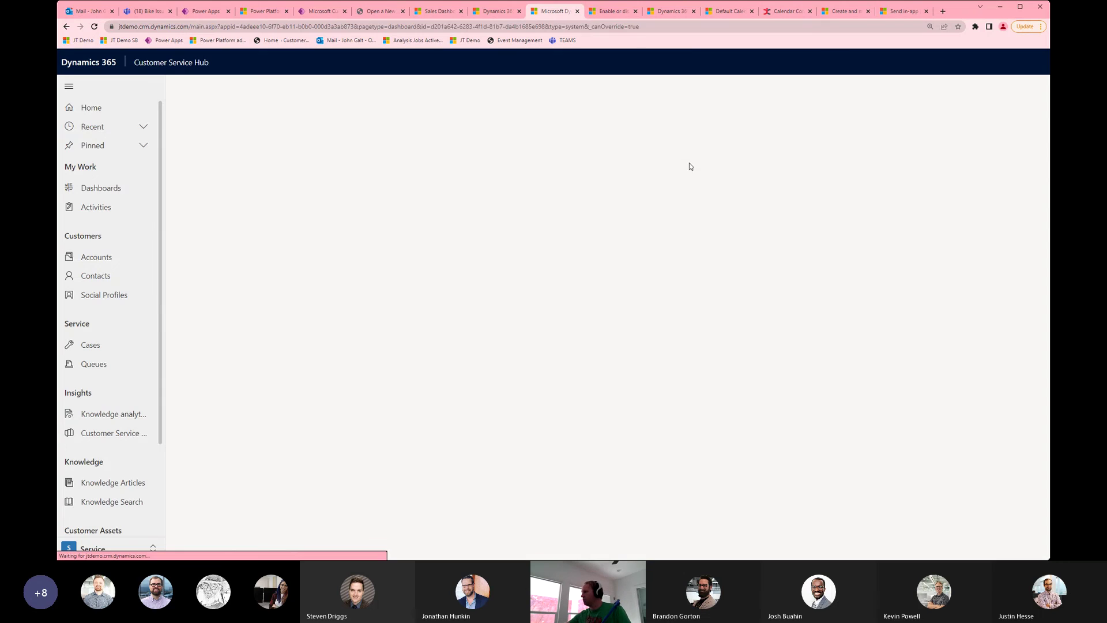
Step: Open the Bike Issues case from the Customer Service Hub's case list and view the Teams chats linked to it
left_click(115, 352)
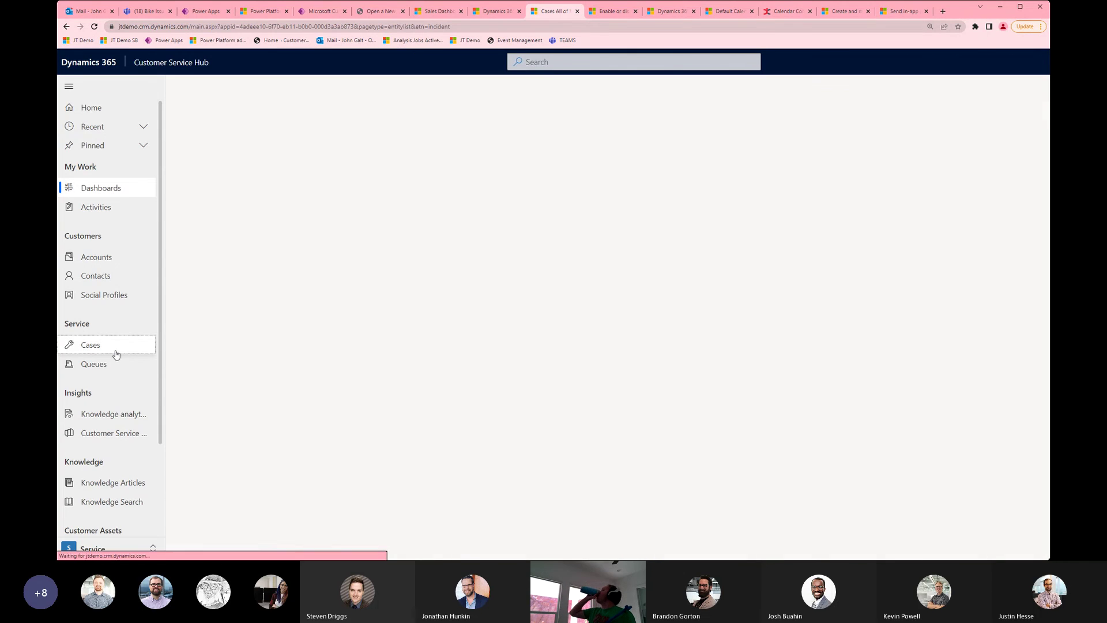
left_click(217, 162)
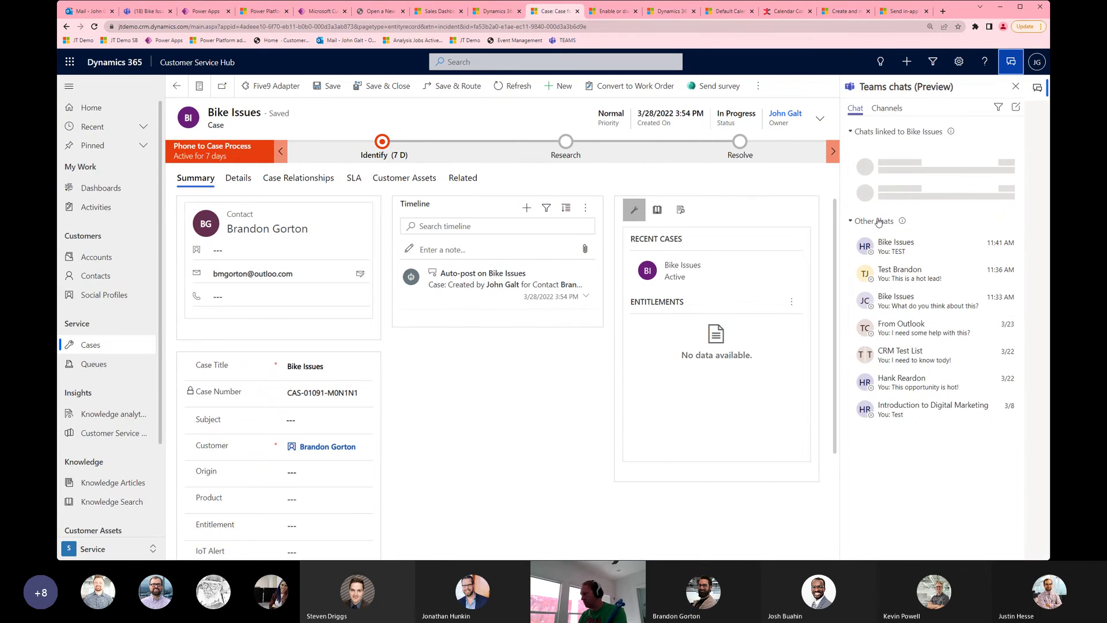
mouse_move(903, 220)
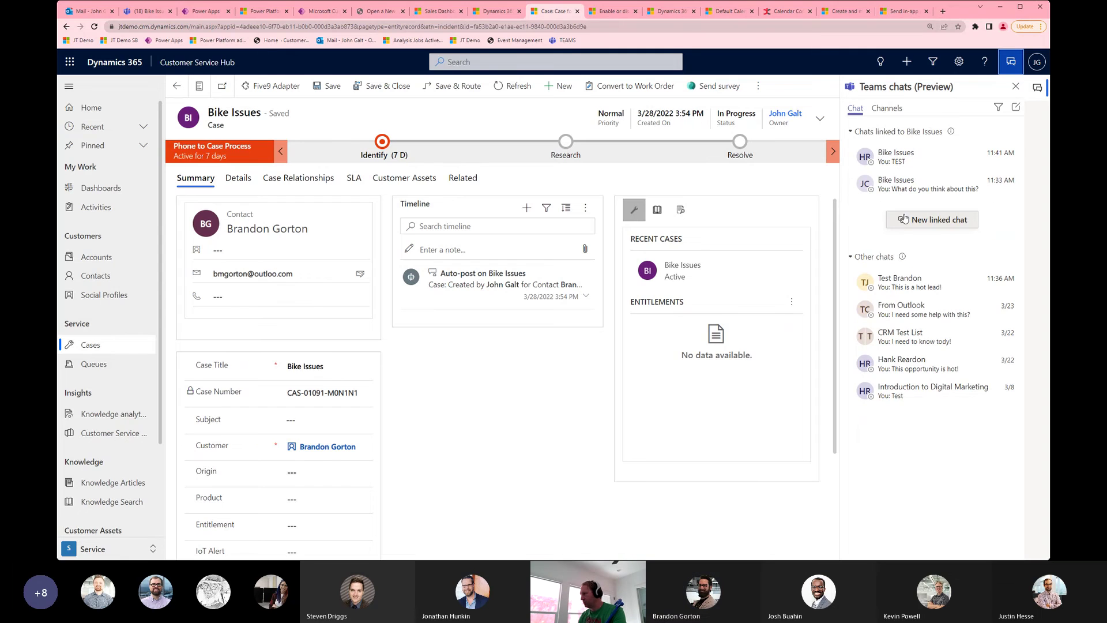
Step: Switch to the Gritstone app, open the Admin Account contact, view its Teams chats, and close the chat pane
left_click(199, 60)
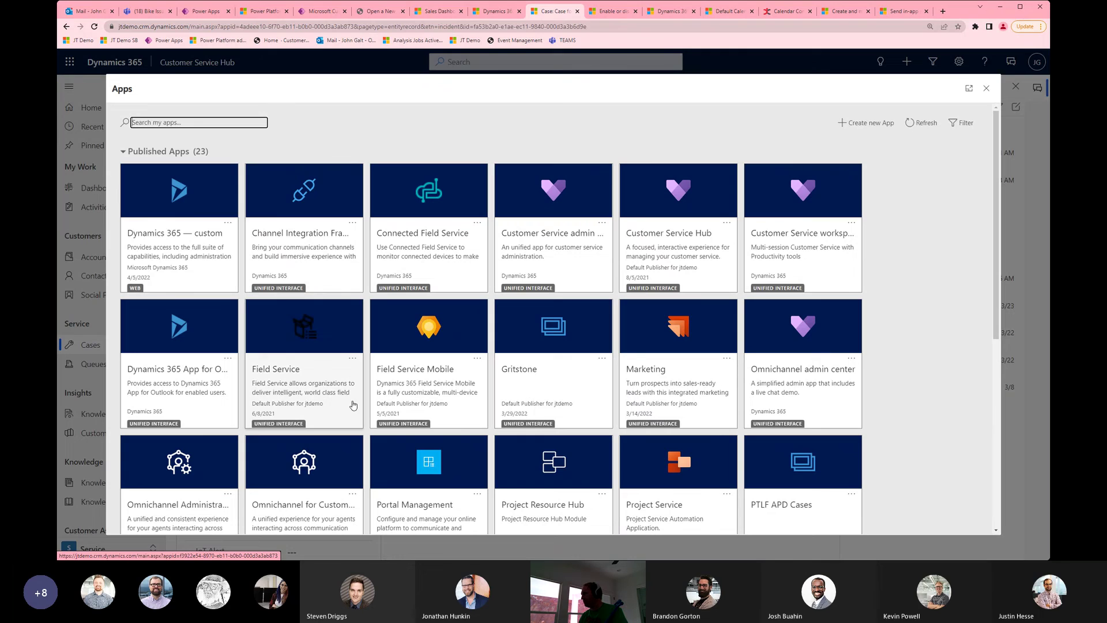
left_click(310, 338)
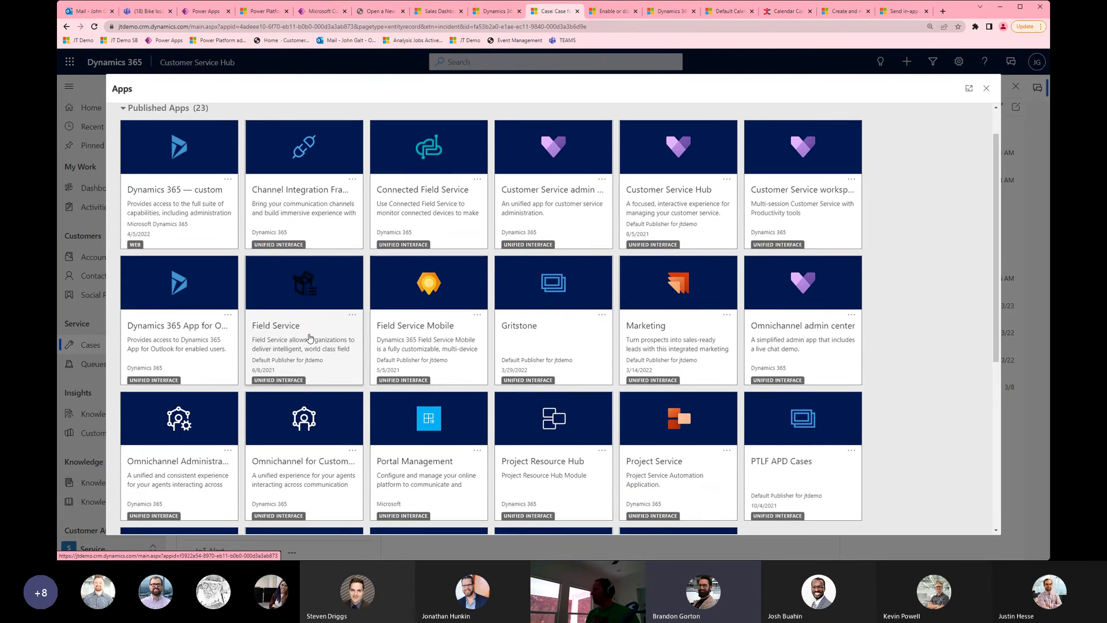
scroll(309, 338, "down", 3)
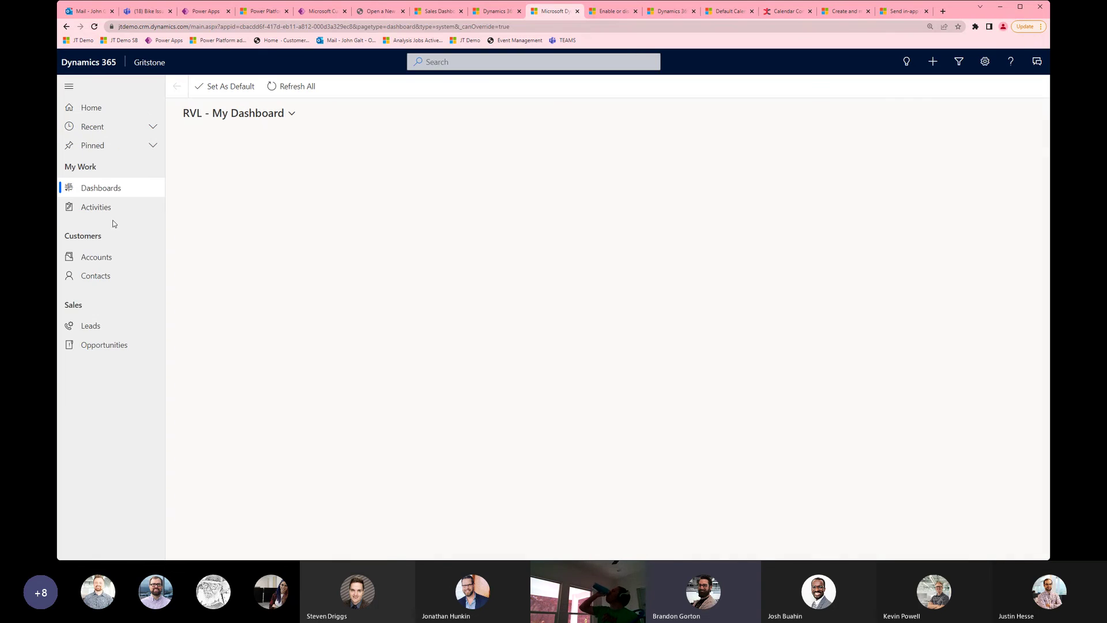
left_click(120, 274)
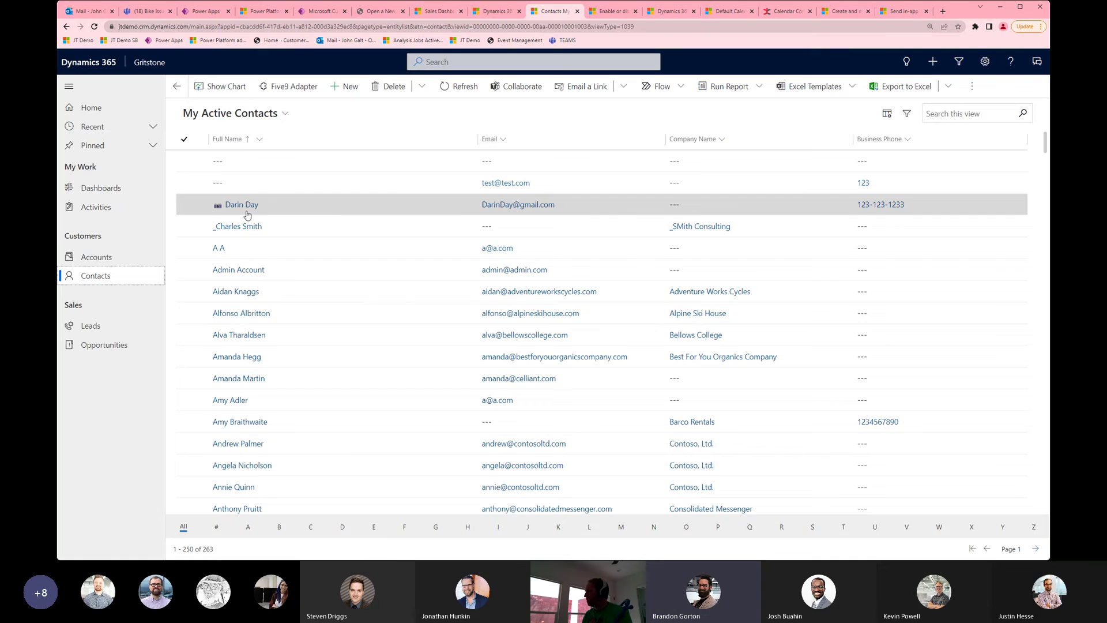
left_click(238, 269)
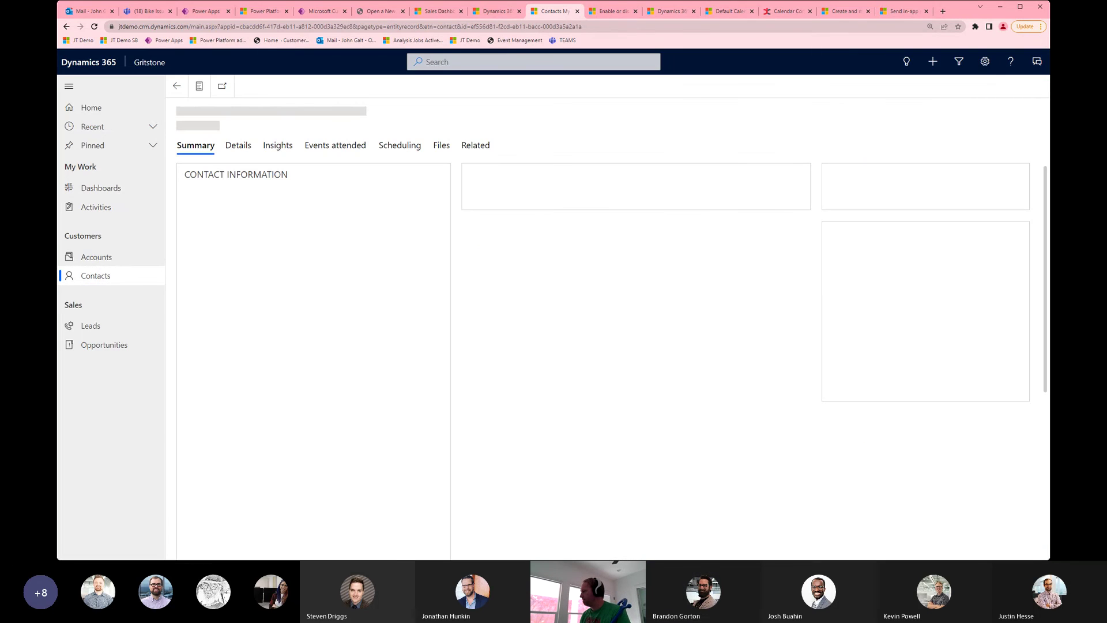
left_click(1039, 68)
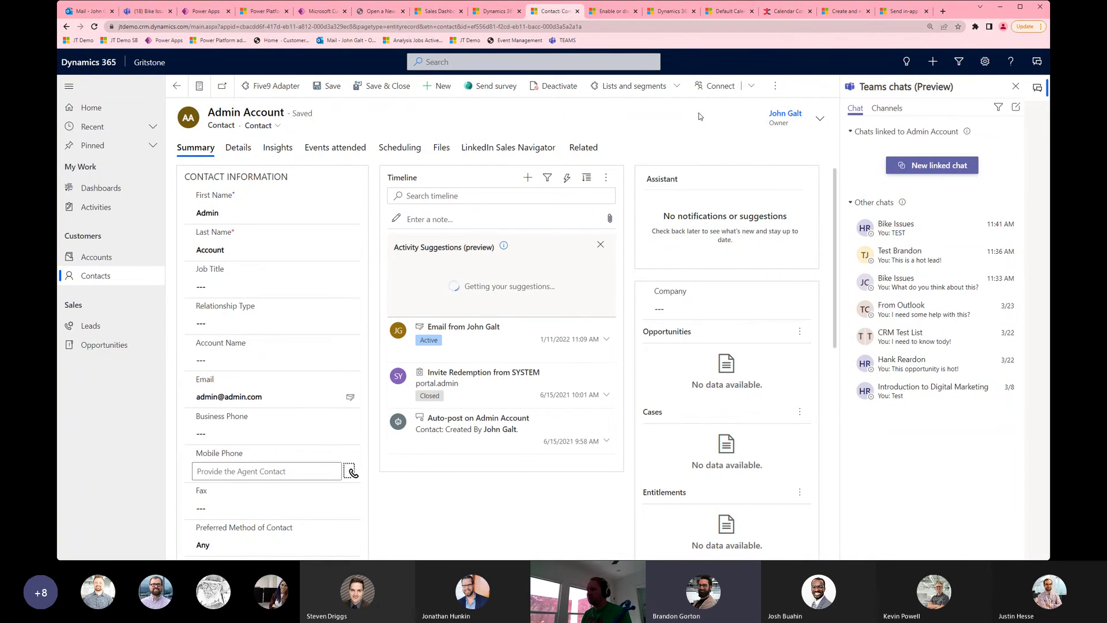
left_click(1015, 86)
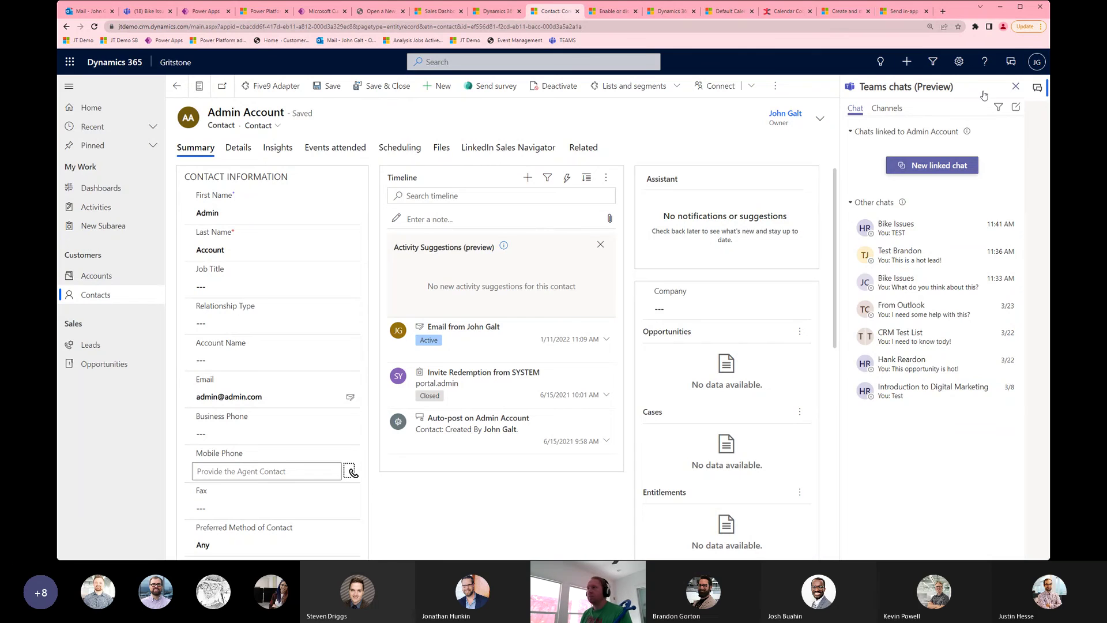
Step: Switch to the Field Service app, open the Adventure Works Cycles contact, view its Teams chats, and close the chat pane
left_click(182, 62)
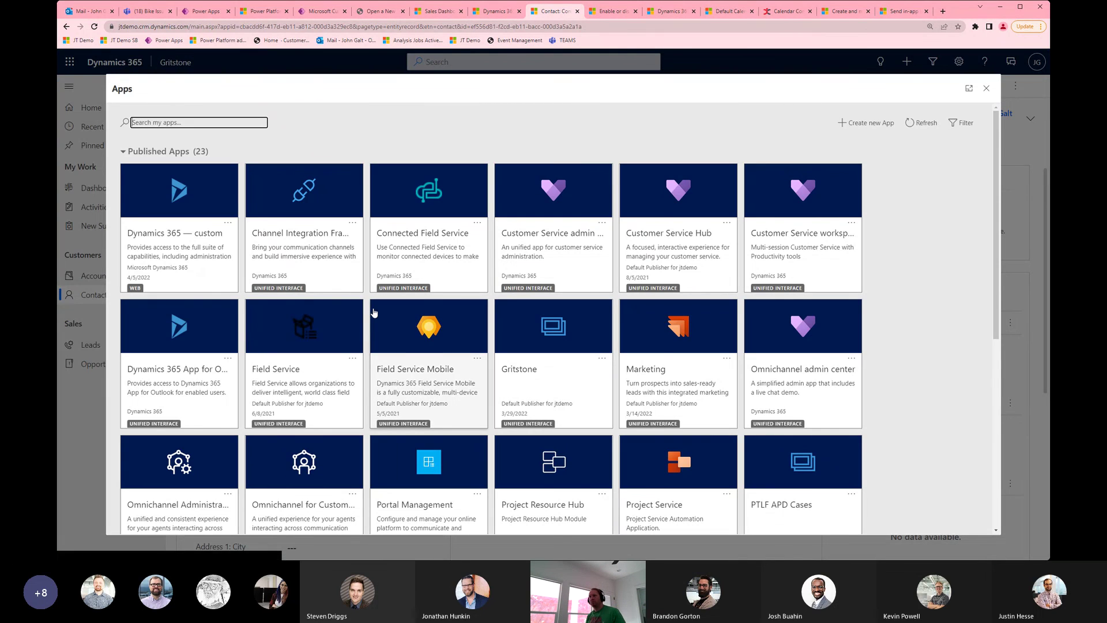
scroll(372, 311, "down", 2)
left_click(311, 252)
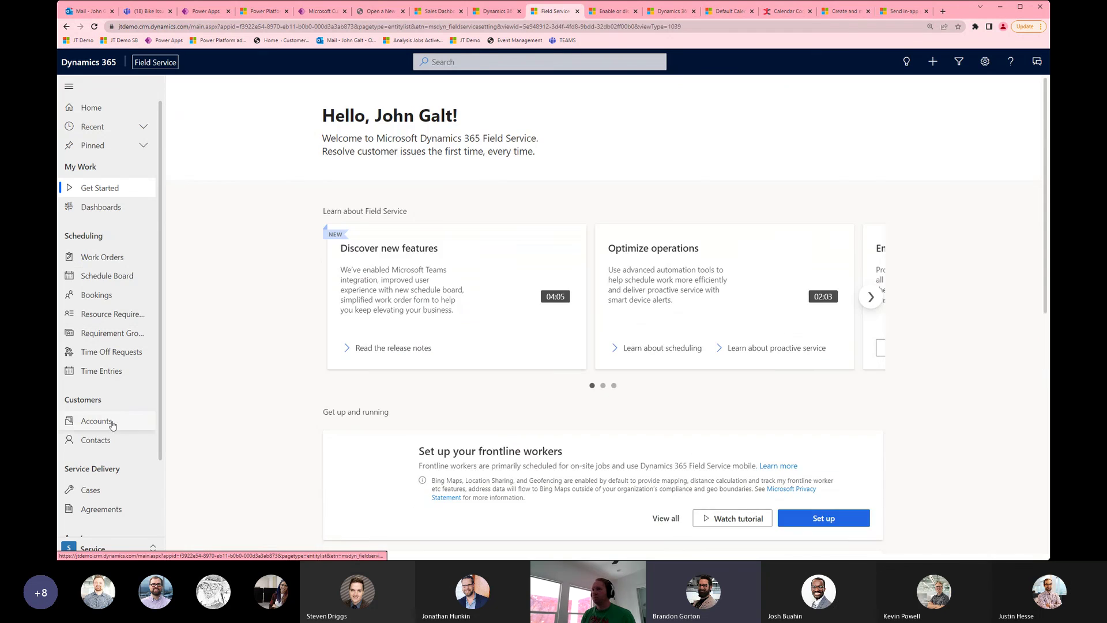
left_click(111, 448)
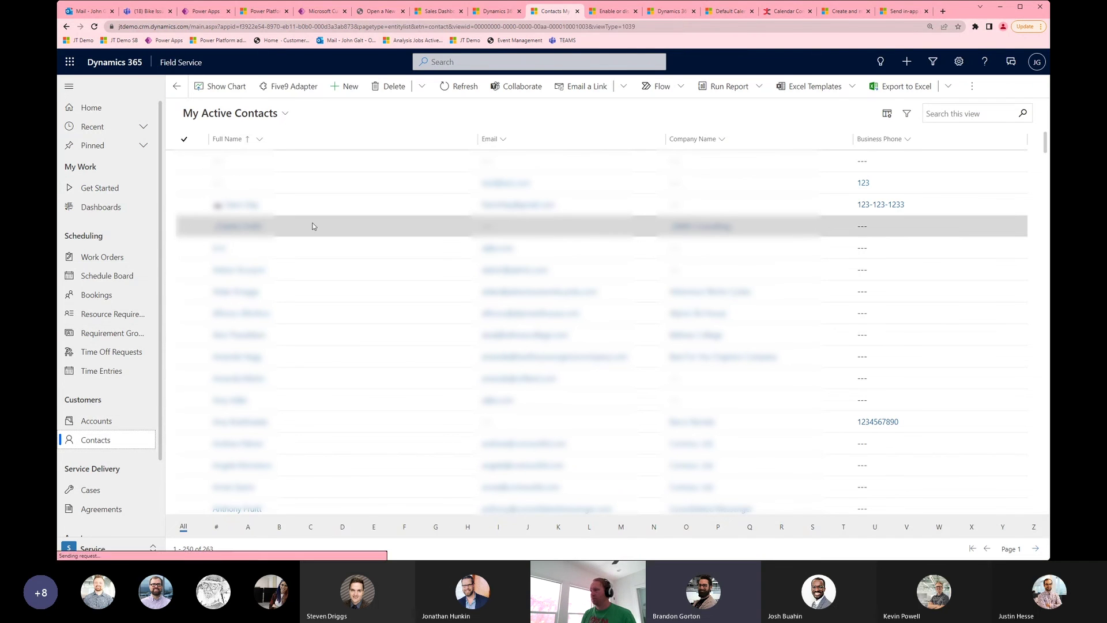
left_click(237, 291)
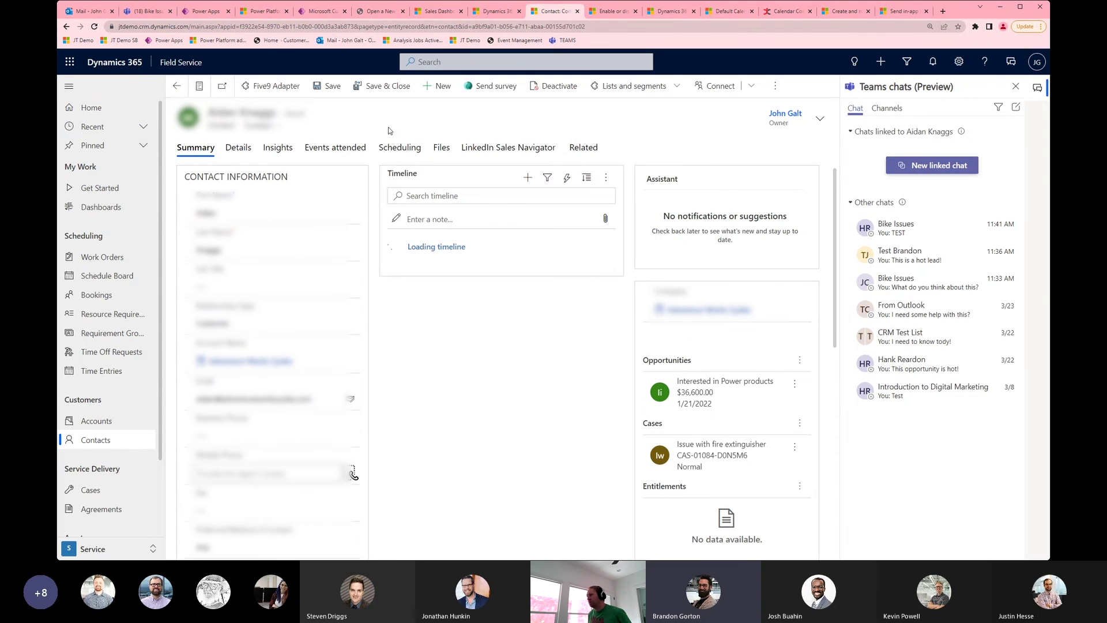
left_click(1016, 86)
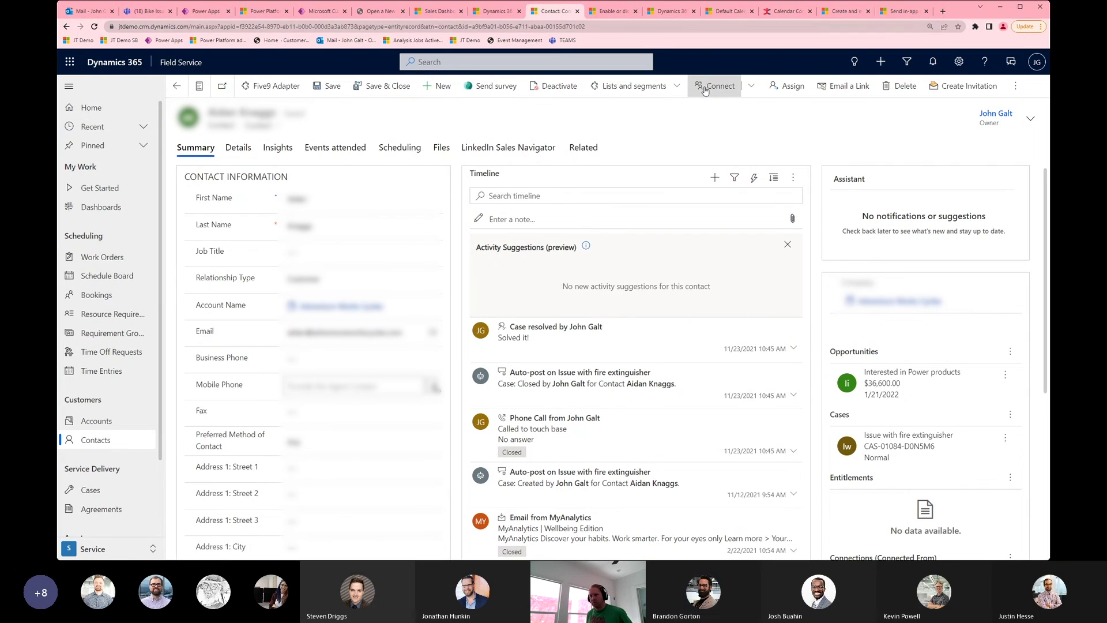
Step: Look through the list of published apps for other apps to check, and close the list
left_click(181, 62)
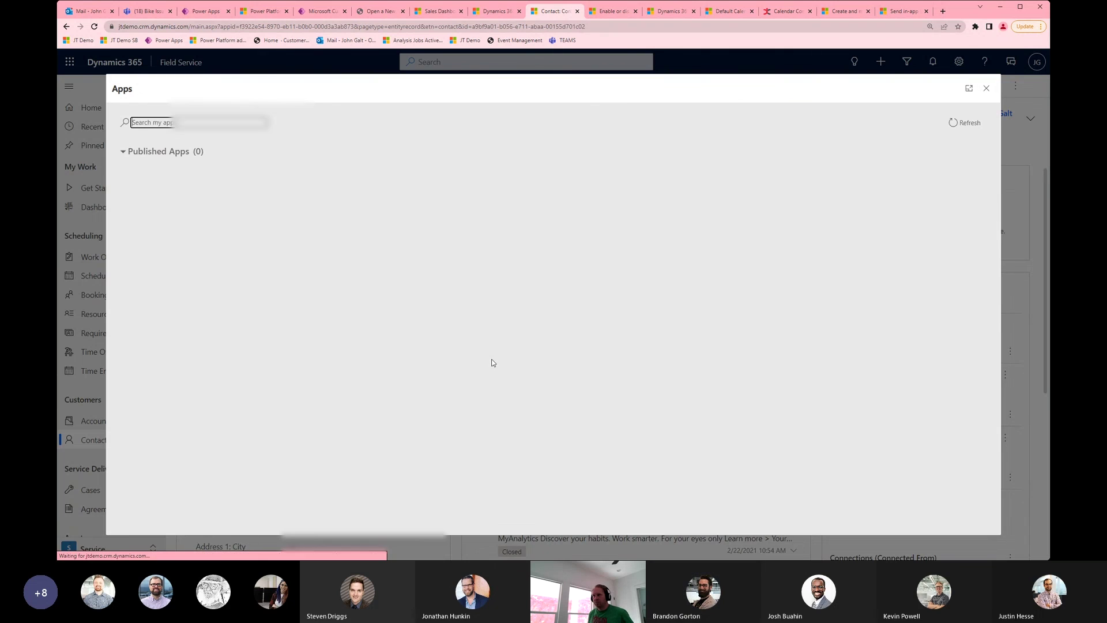
scroll(464, 391, "down", 3)
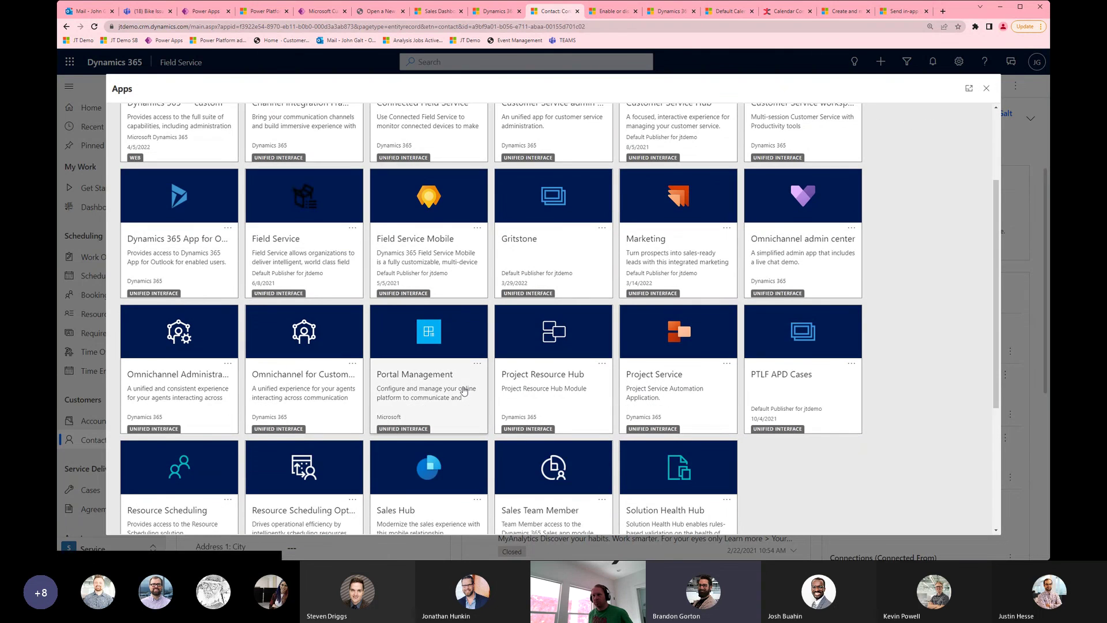
scroll(464, 391, "down", 3)
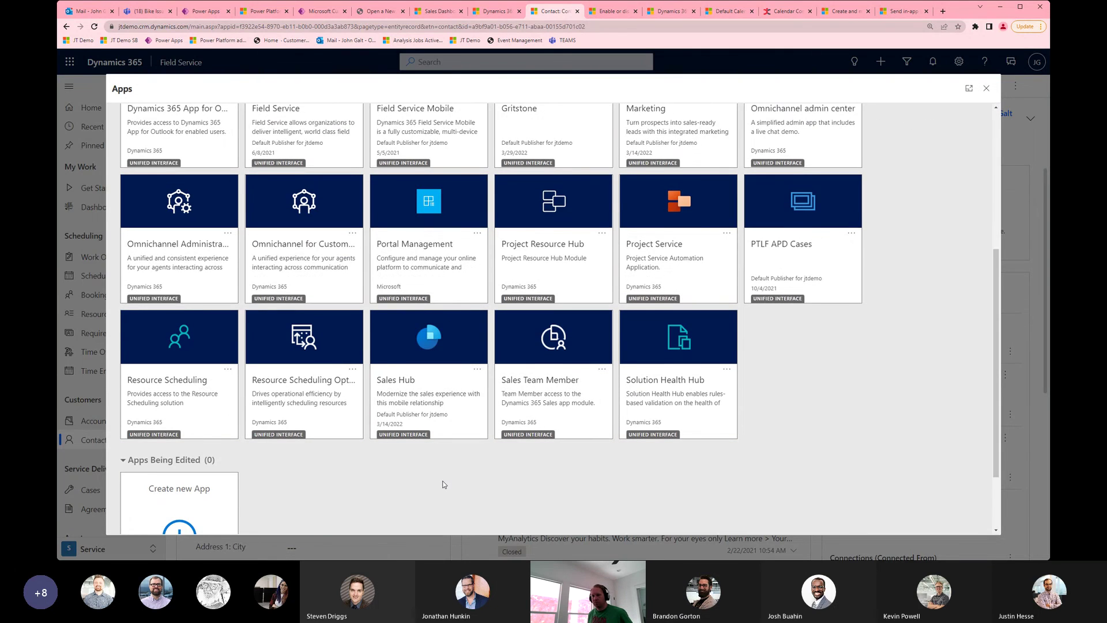
scroll(444, 484, "up", 5)
left_click(986, 88)
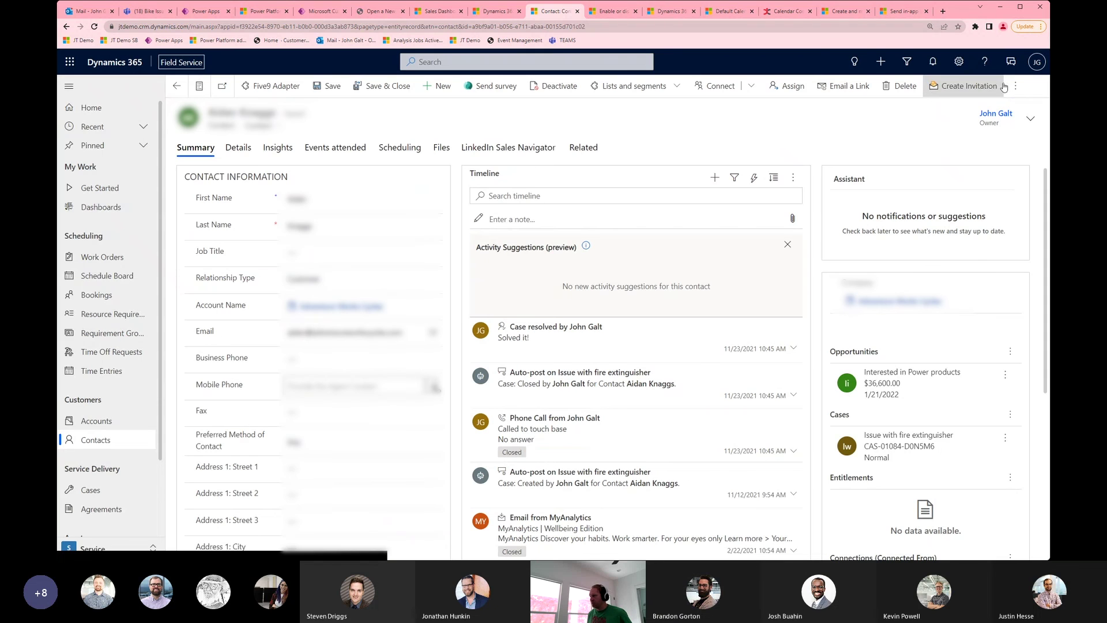